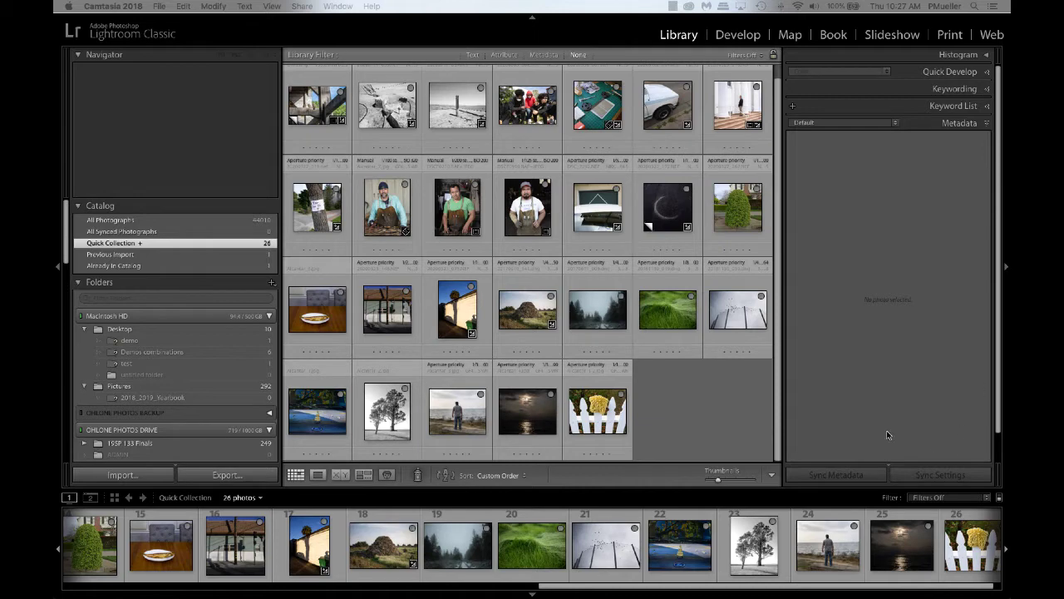
Drag the mop-on-fence photo to slot 17, after the plate photos and before the sunlit wall shot
left_click(593, 403)
left_click_drag(592, 402, 562, 411)
key("equal")
key("equal")
key("equal")
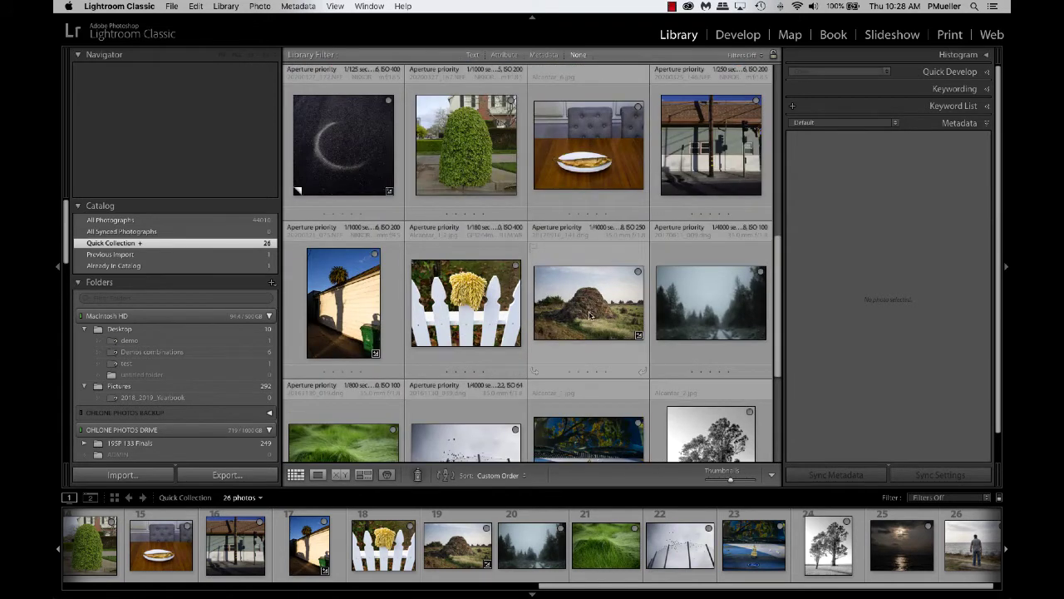
left_click_drag(339, 309, 526, 304)
scroll(534, 331, "up", 2)
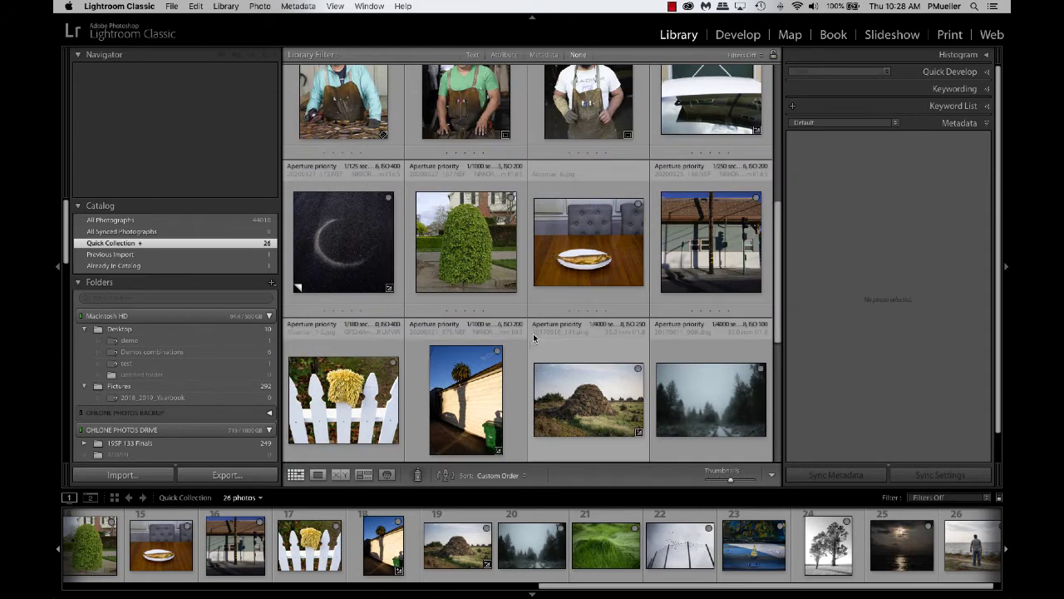
key("minus")
key("minus")
key("minus")
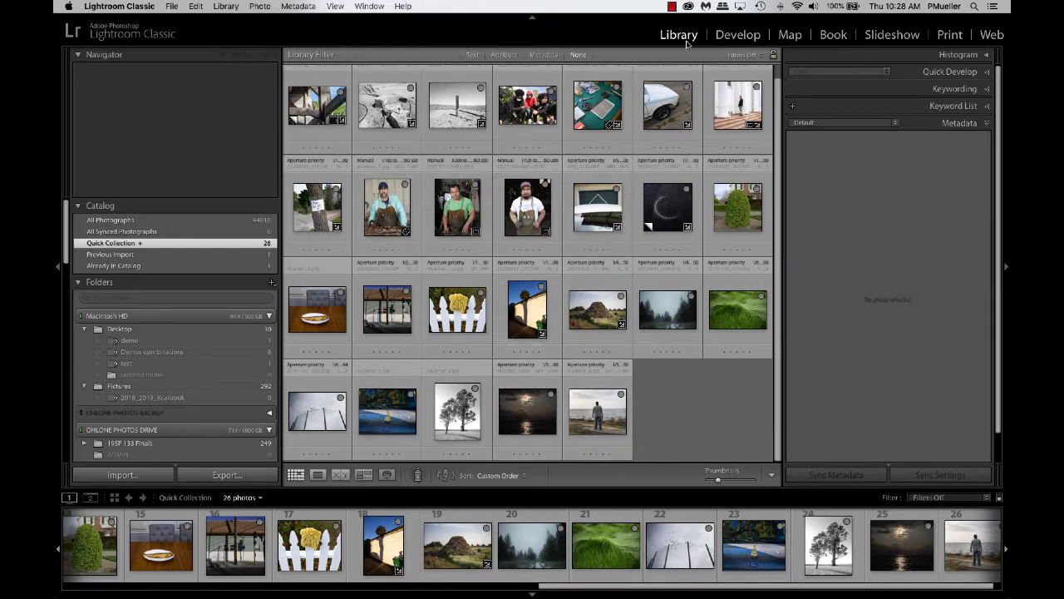
Switch to the Print module with the Custom Package layout style on a blank page
left_click(947, 37)
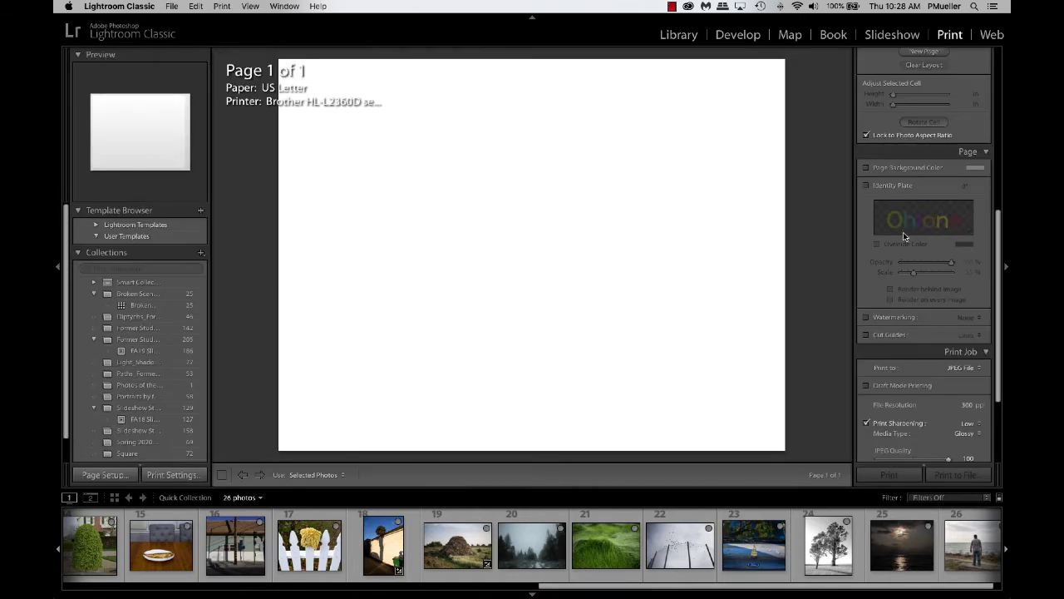
scroll(917, 238, "up", 10)
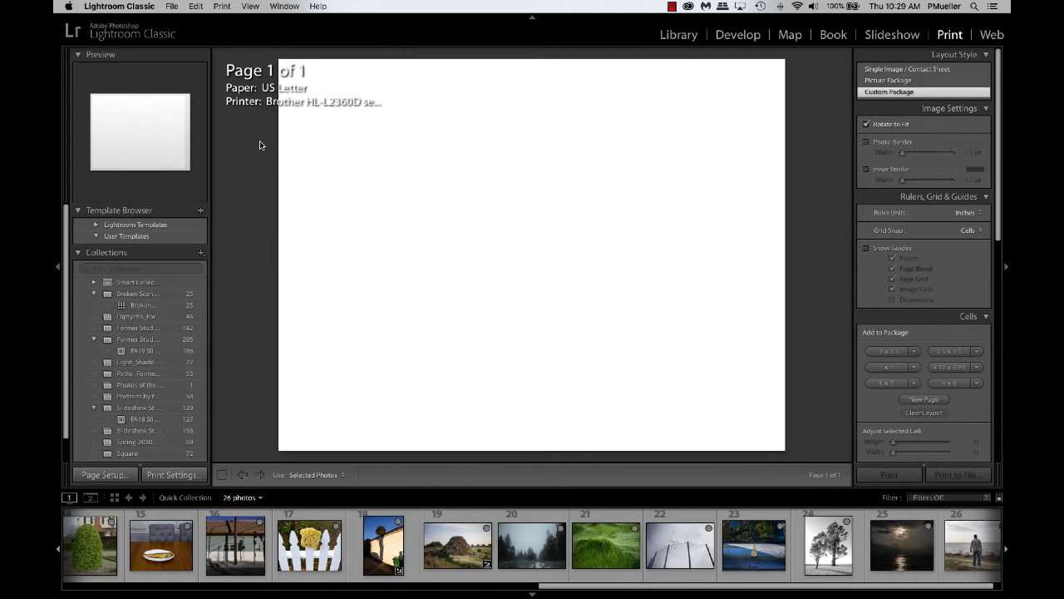
scroll(166, 349, "down", 2)
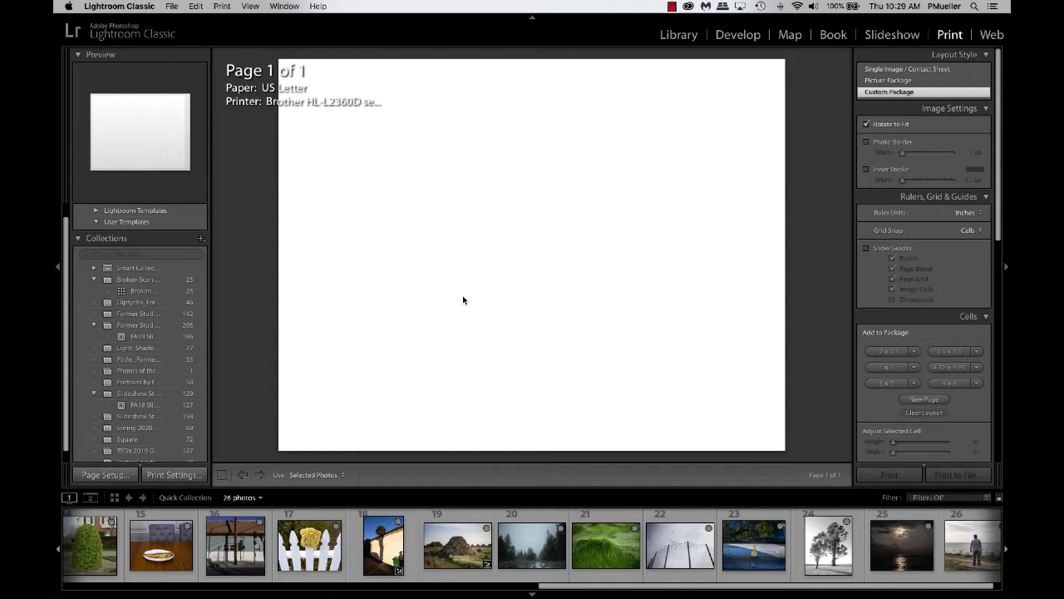
Set the Page Setup paper size to US Legal in landscape and confirm it
left_click(103, 481)
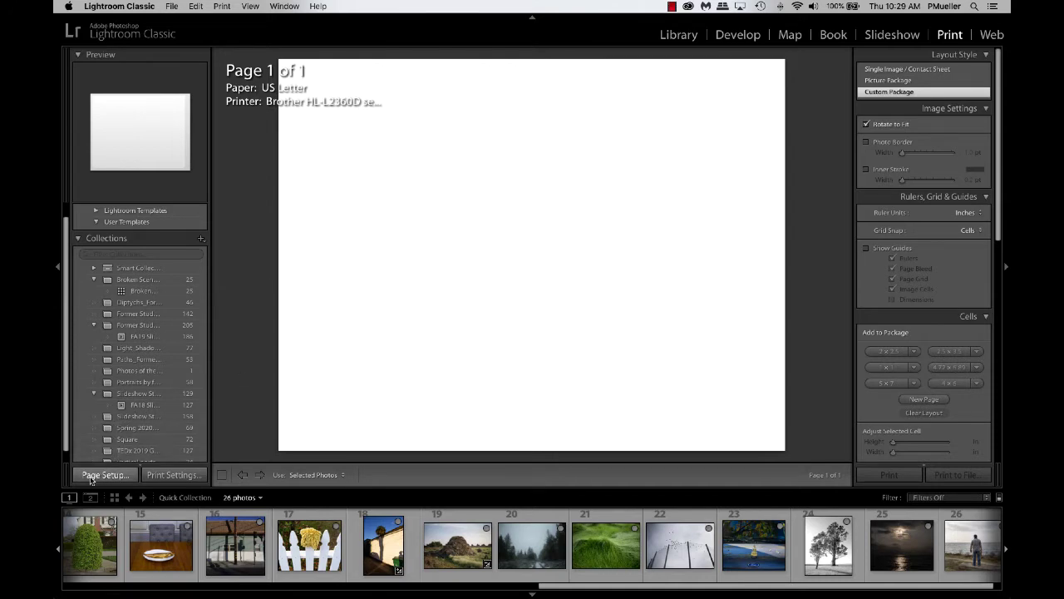
left_click(82, 478)
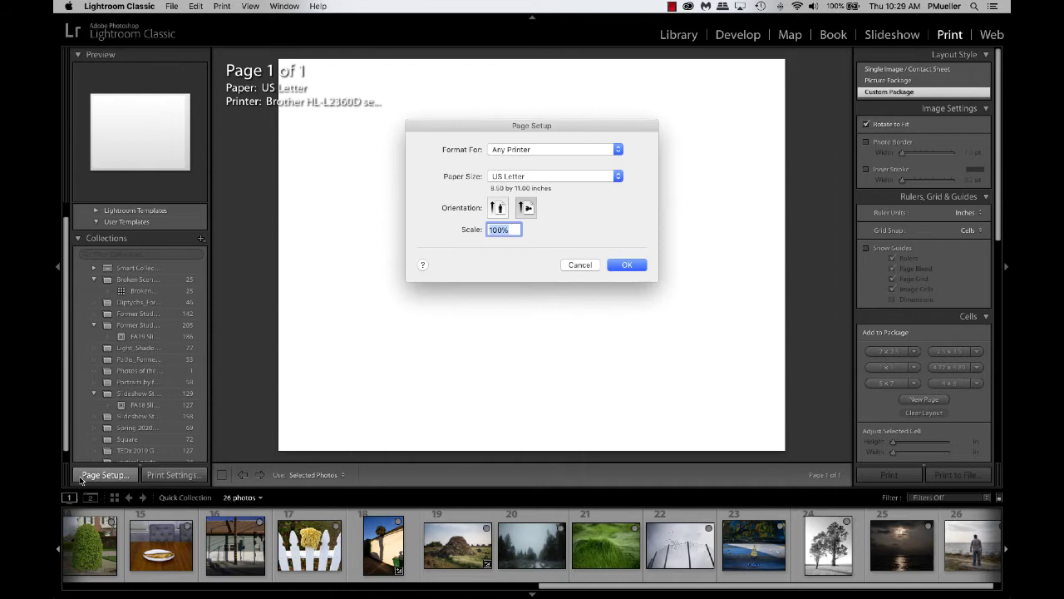
left_click(604, 177)
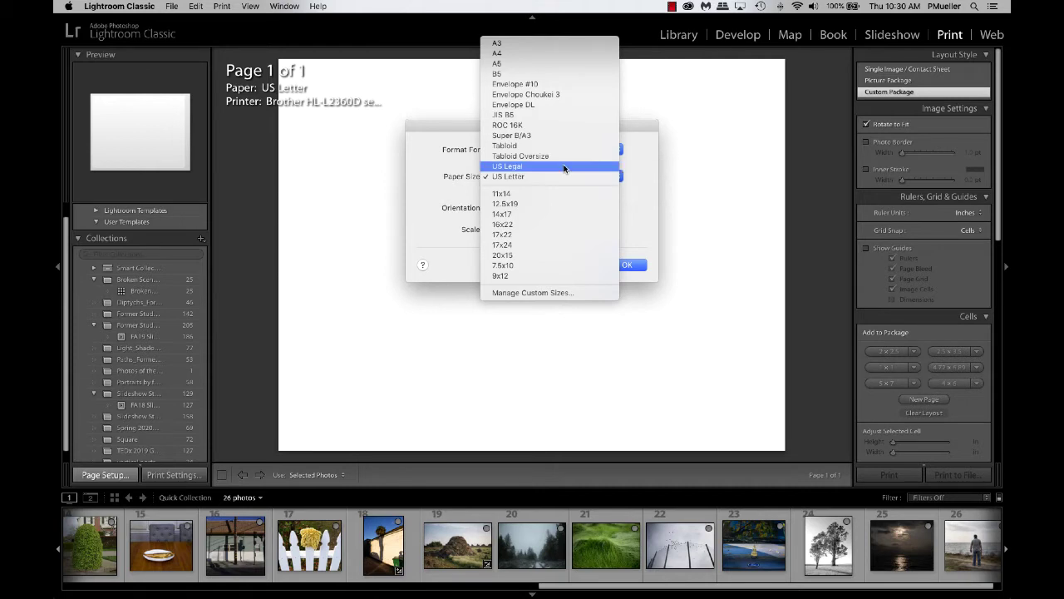
left_click(582, 167)
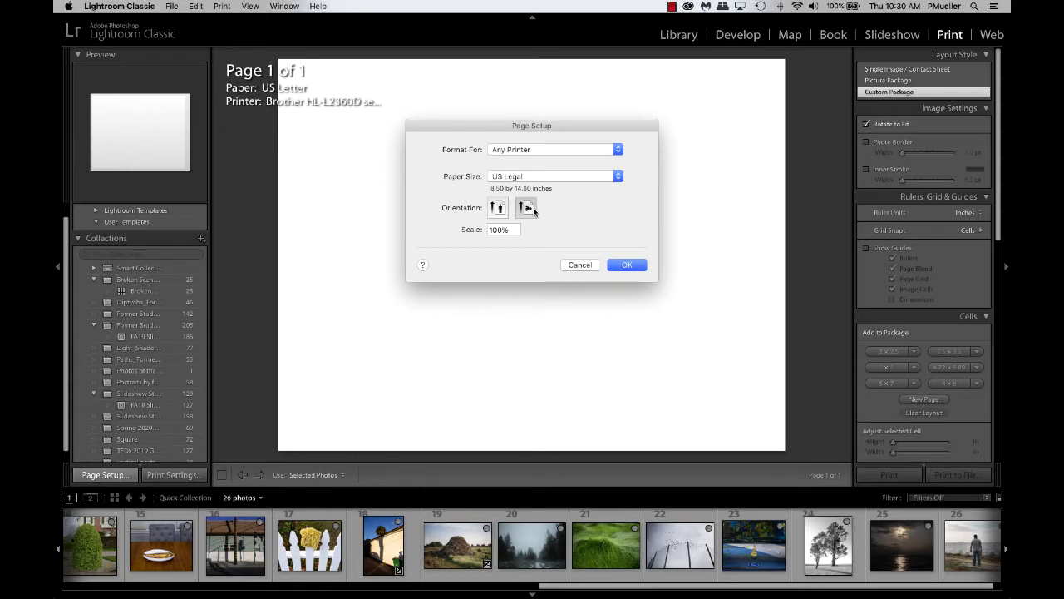
left_click(630, 265)
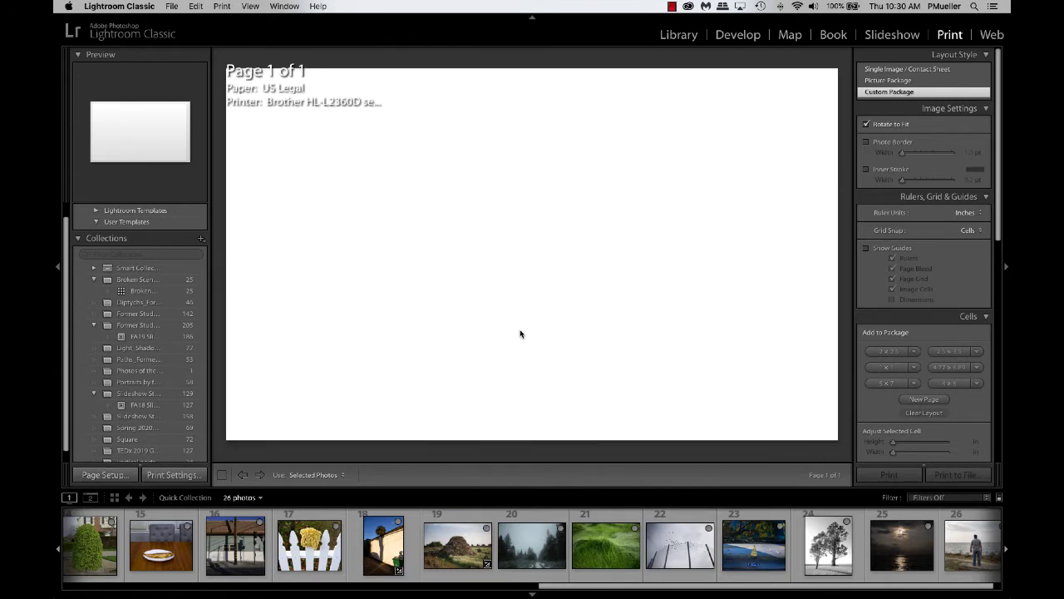
left_click(108, 475)
left_click(567, 180)
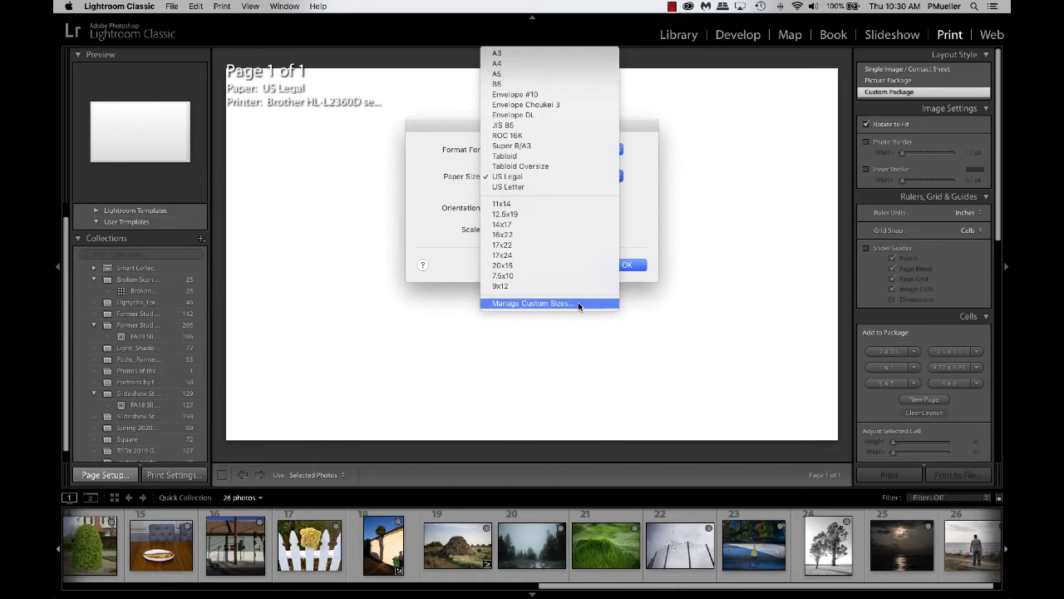
left_click(600, 354)
left_click(628, 265)
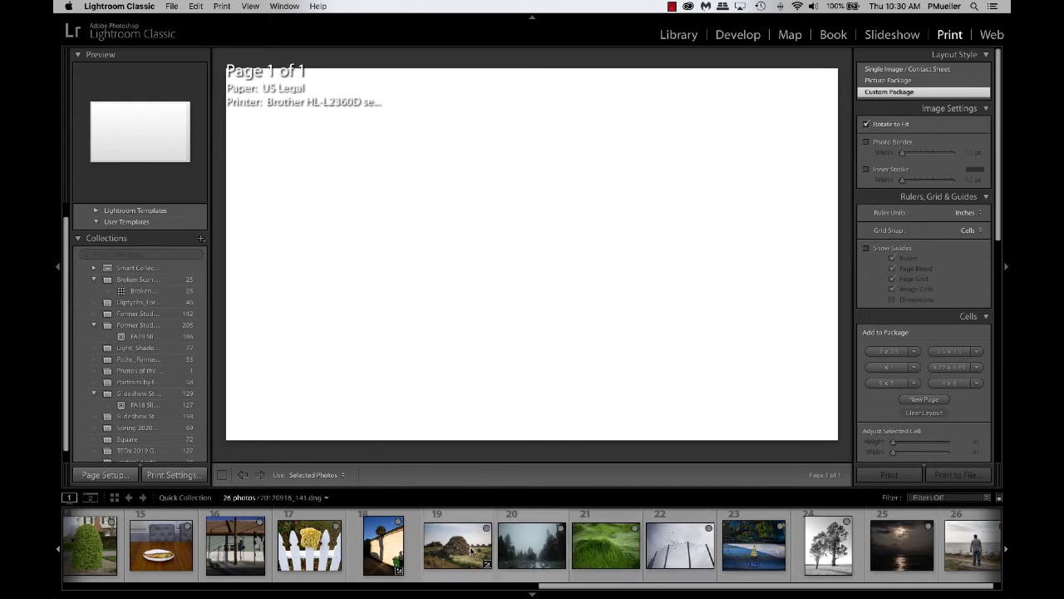
Place the mop-on-fence photo from the filmstrip onto the US Legal page
left_click_drag(310, 553, 377, 261)
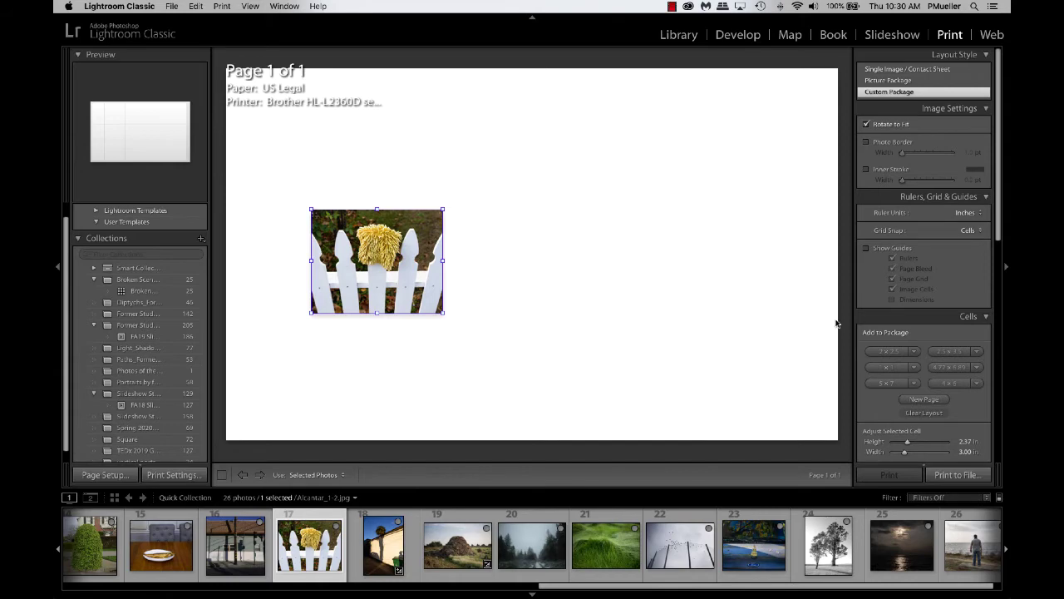
scroll(907, 348, "down", 3)
scroll(907, 348, "down", 8)
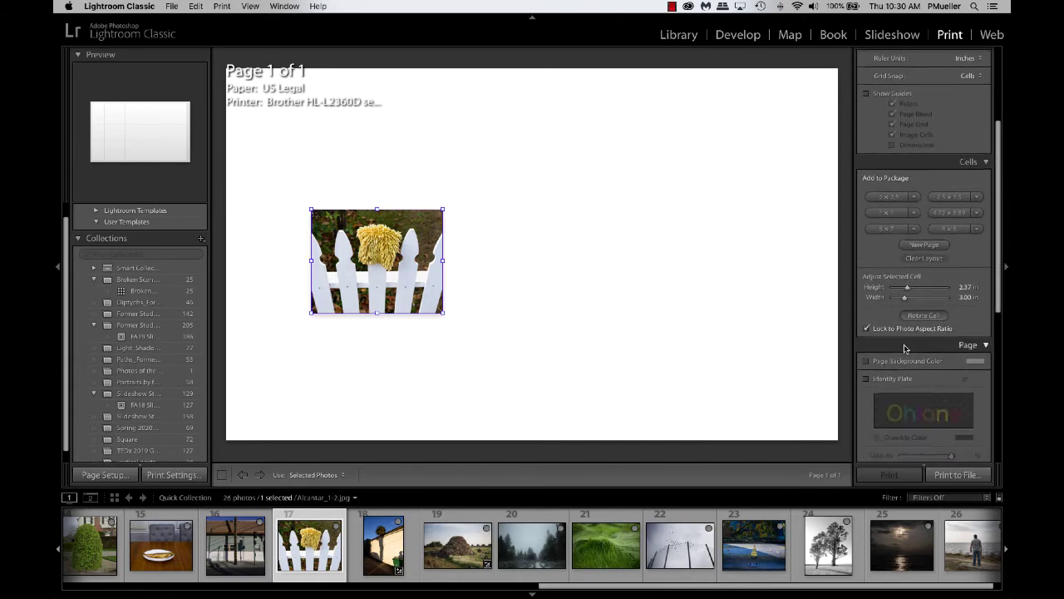
scroll(906, 348, "down", 1)
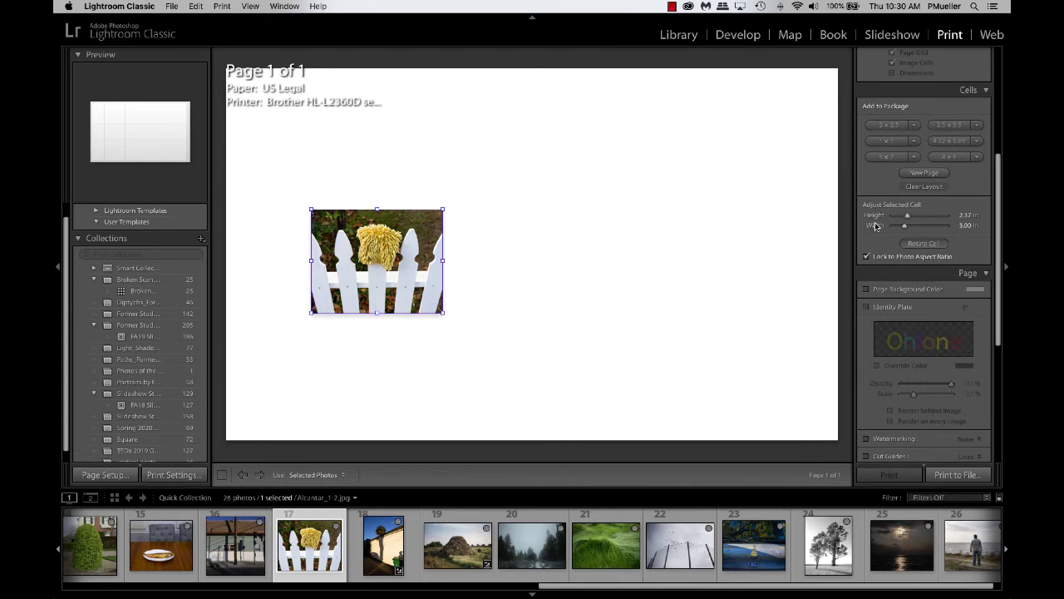
scroll(897, 234, "up", 10)
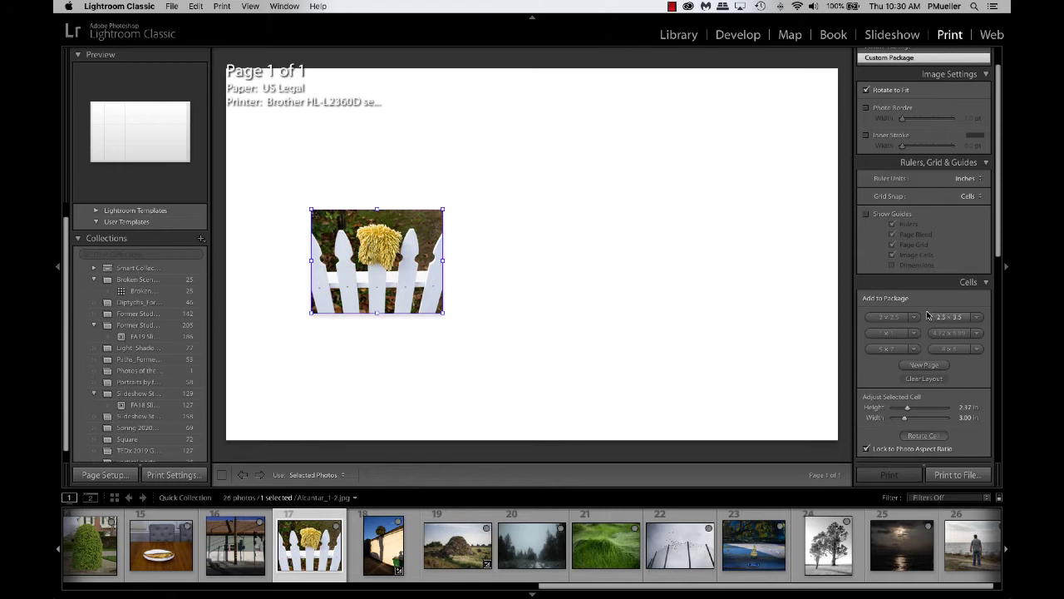
scroll(925, 316, "down", 5)
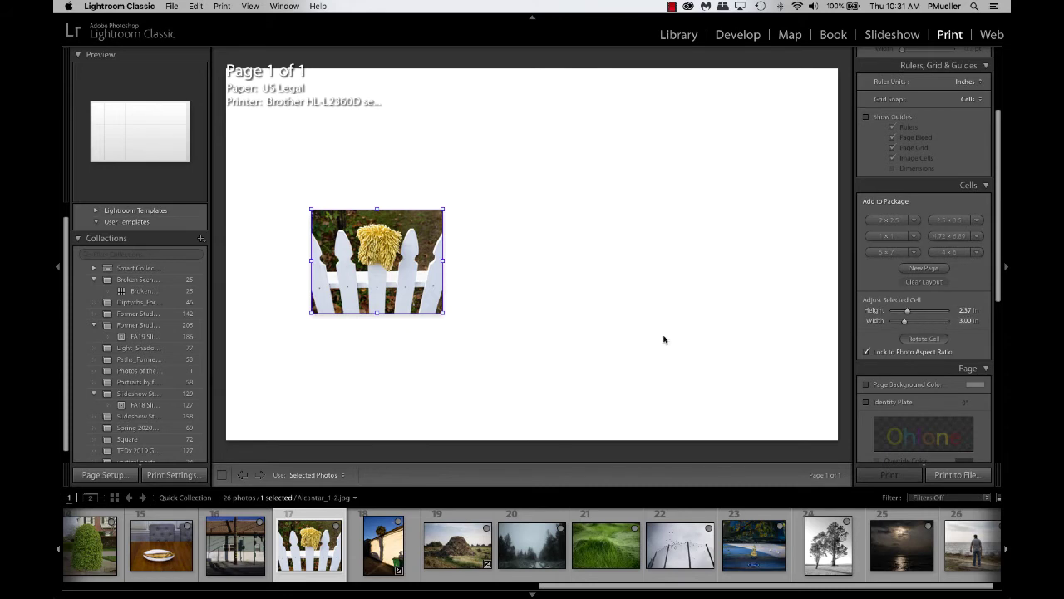
Resize the fence photo's cell to 4.00 in tall by 5.07 in wide
left_click_drag(442, 311, 572, 358)
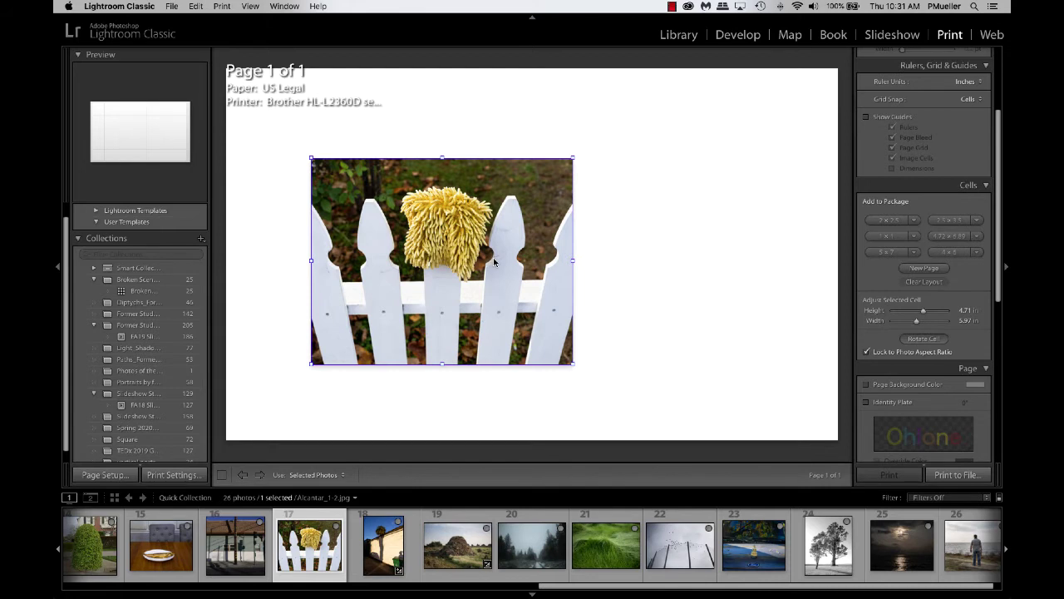
left_click(967, 312)
type("4")
key("Return")
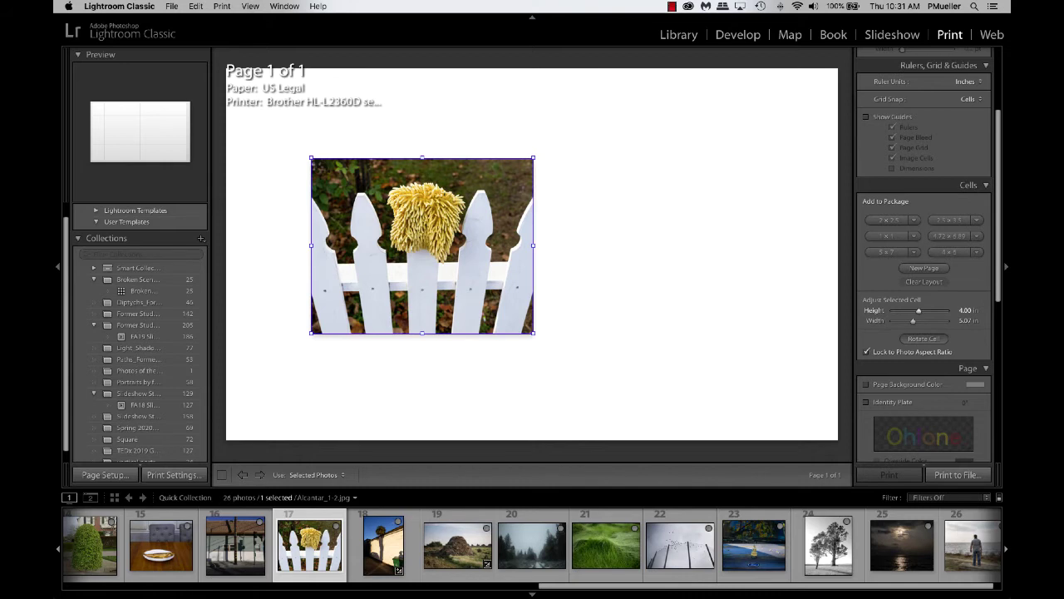
left_click(731, 389)
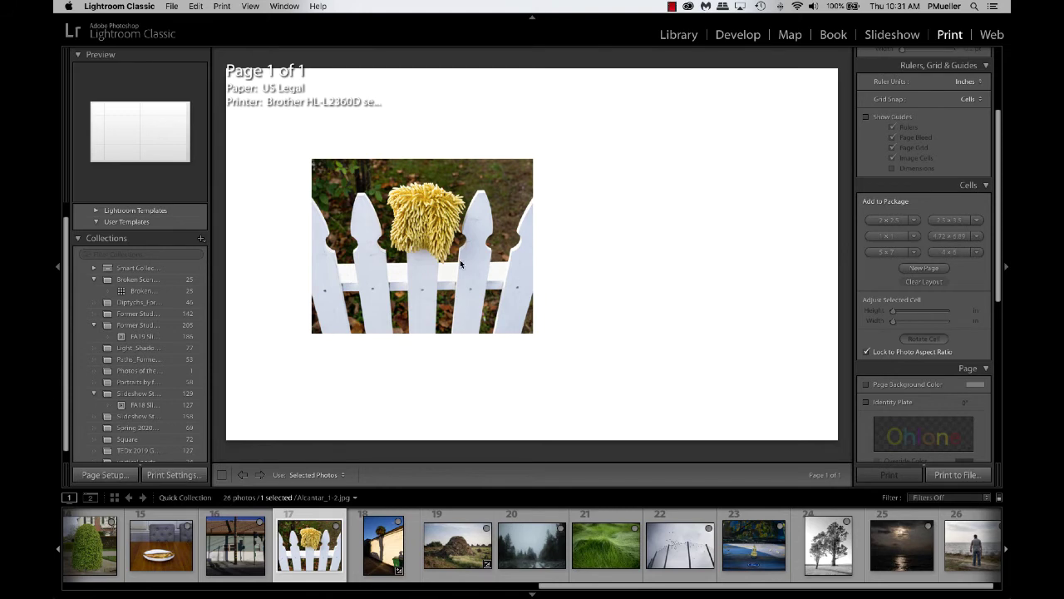
left_click_drag(460, 265, 427, 265)
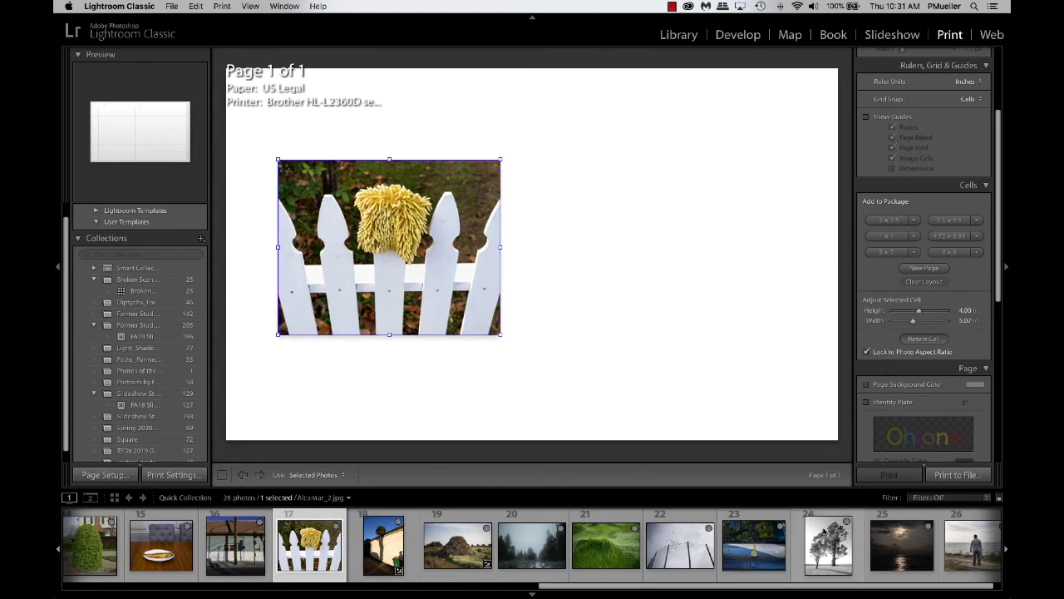
scroll(802, 540, "left", 2)
scroll(823, 534, "left", 6)
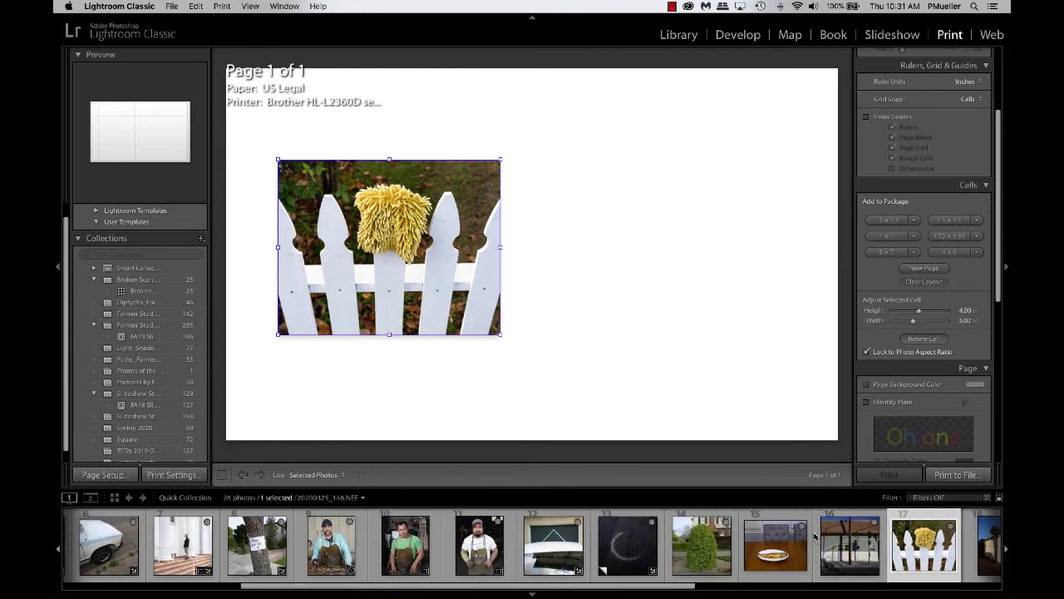
left_click_drag(475, 262, 712, 257)
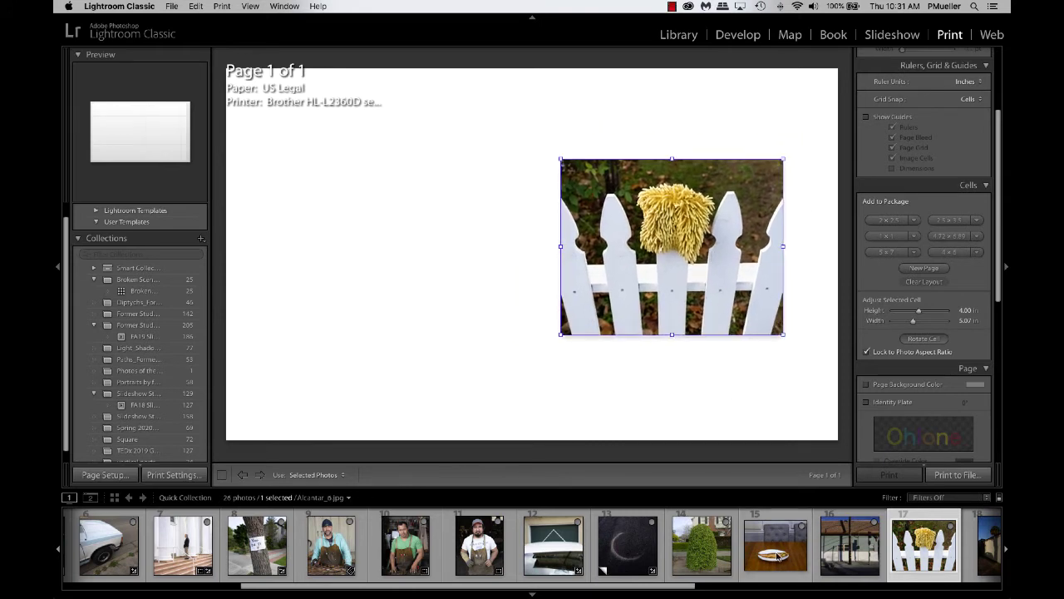
left_click_drag(782, 556, 379, 224)
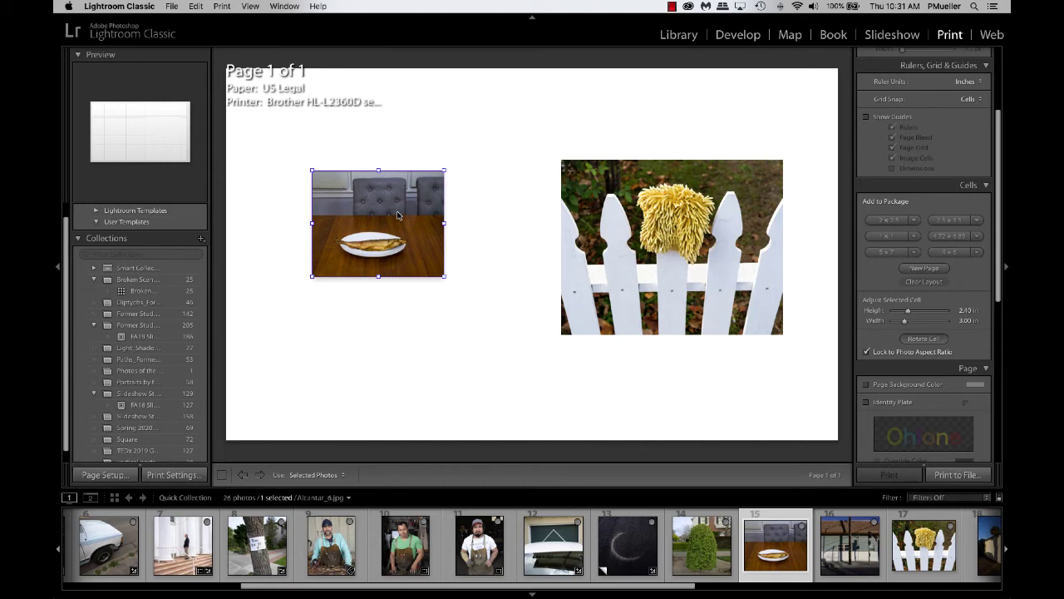
left_click(967, 310)
type("4")
key("Return")
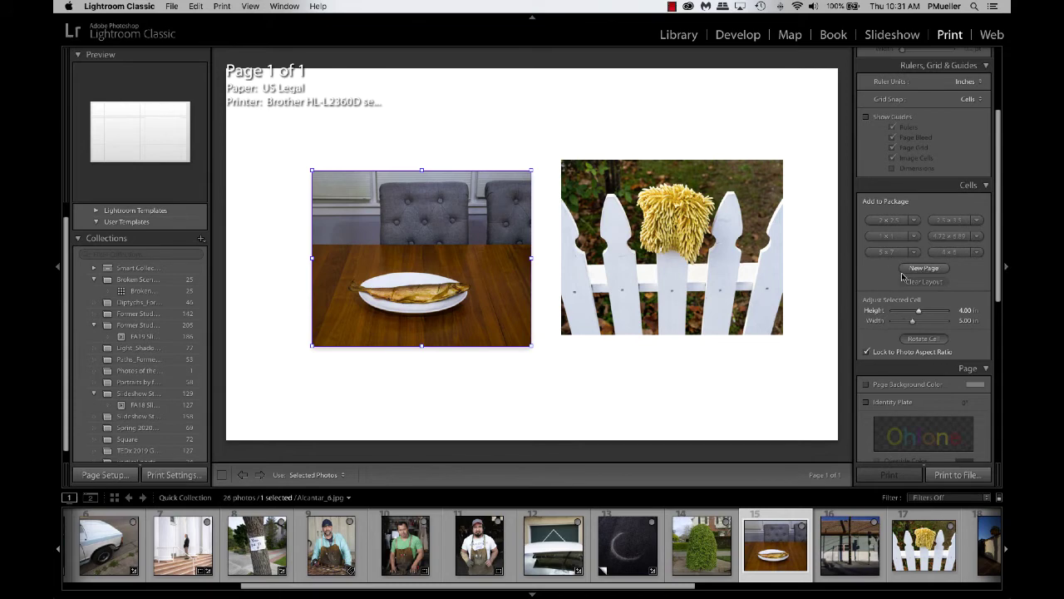
scroll(917, 281, "down", 2)
scroll(917, 280, "down", 6)
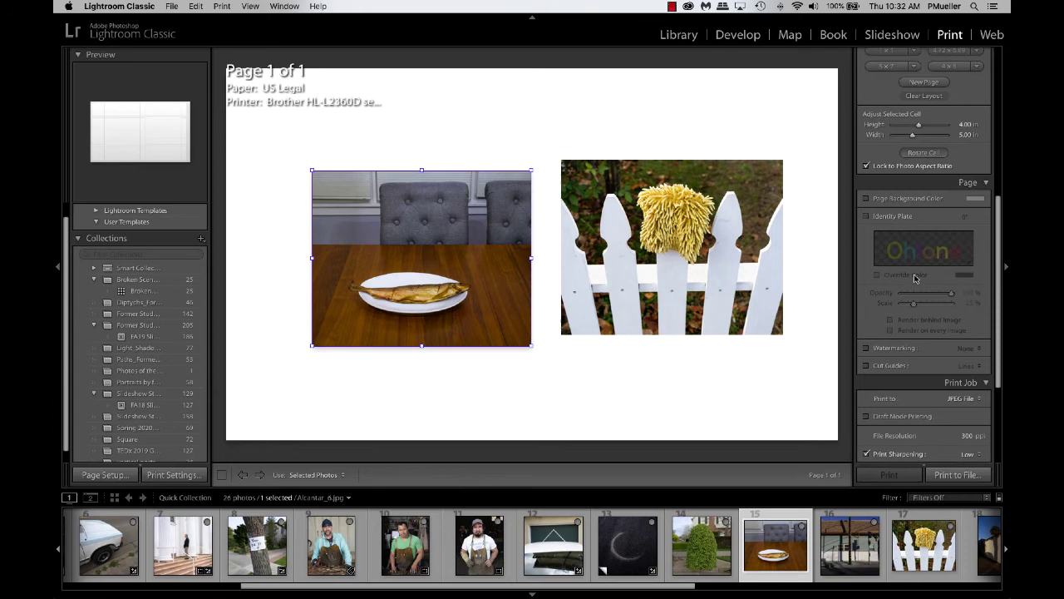
scroll(915, 278, "up", 10)
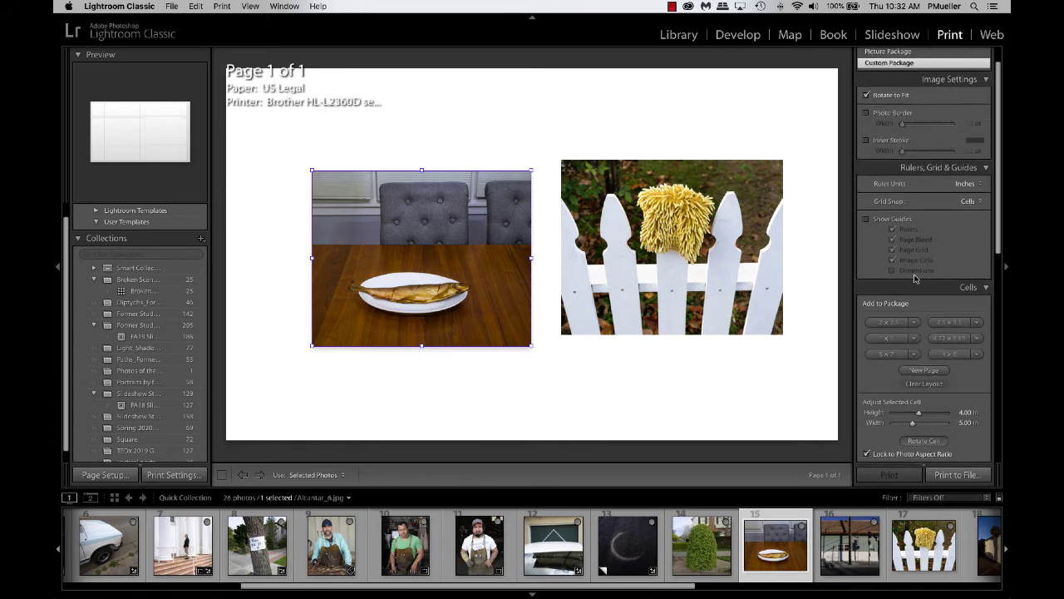
scroll(913, 250, "up", 2)
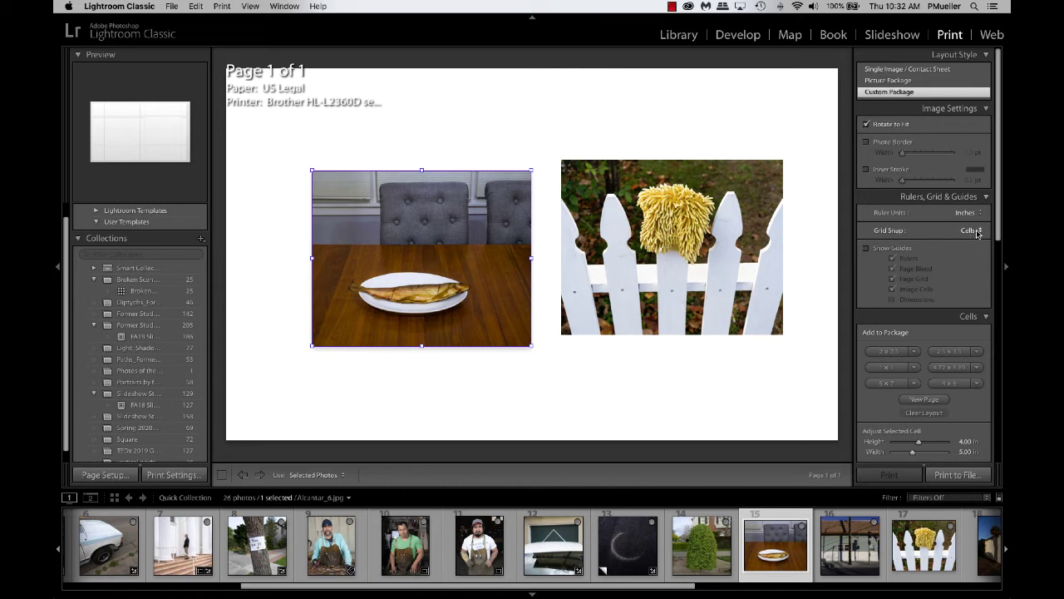
Position the fish photo against the fence photo, switching Grid Snap from Off back to Cells
left_click_drag(485, 263, 502, 247)
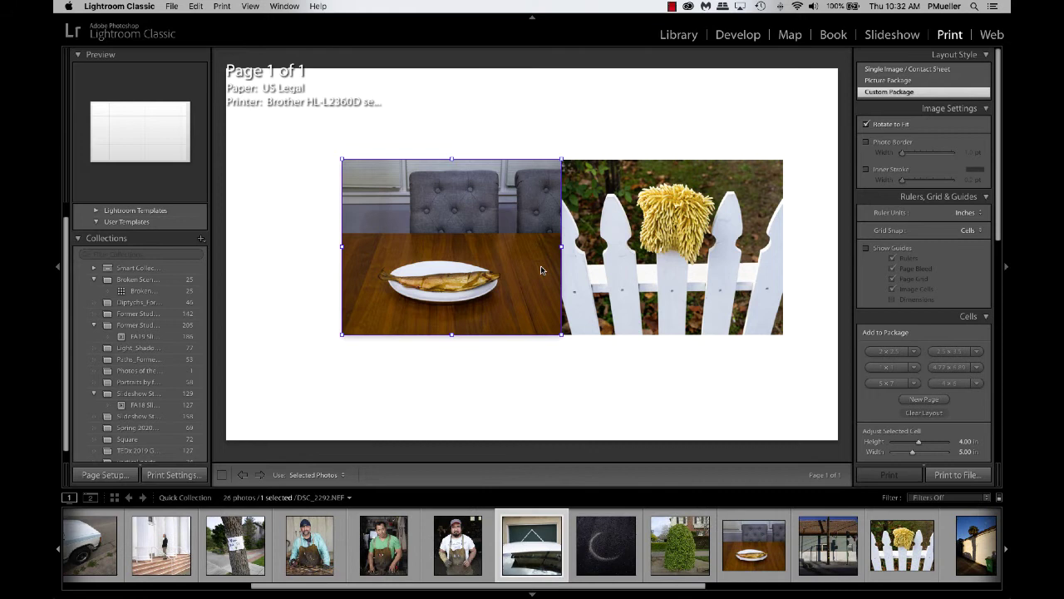
left_click_drag(541, 266, 525, 268)
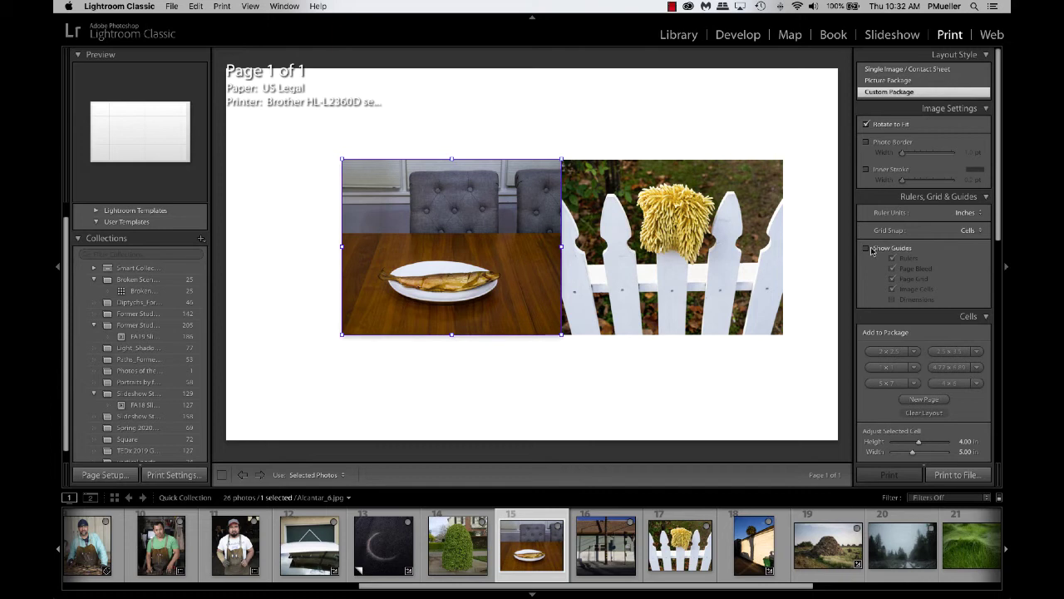
left_click(969, 232)
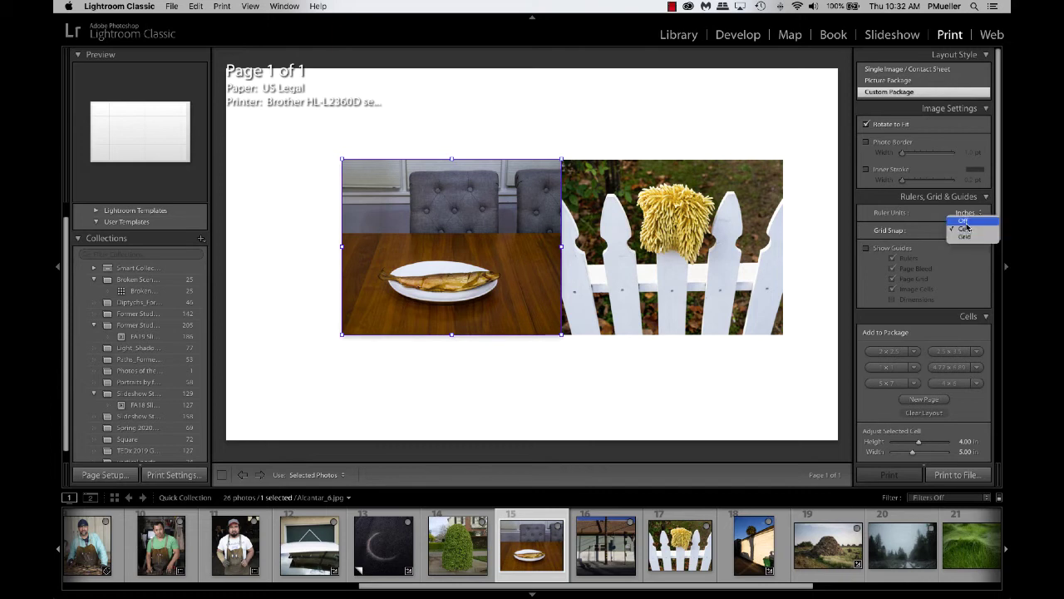
left_click(964, 221)
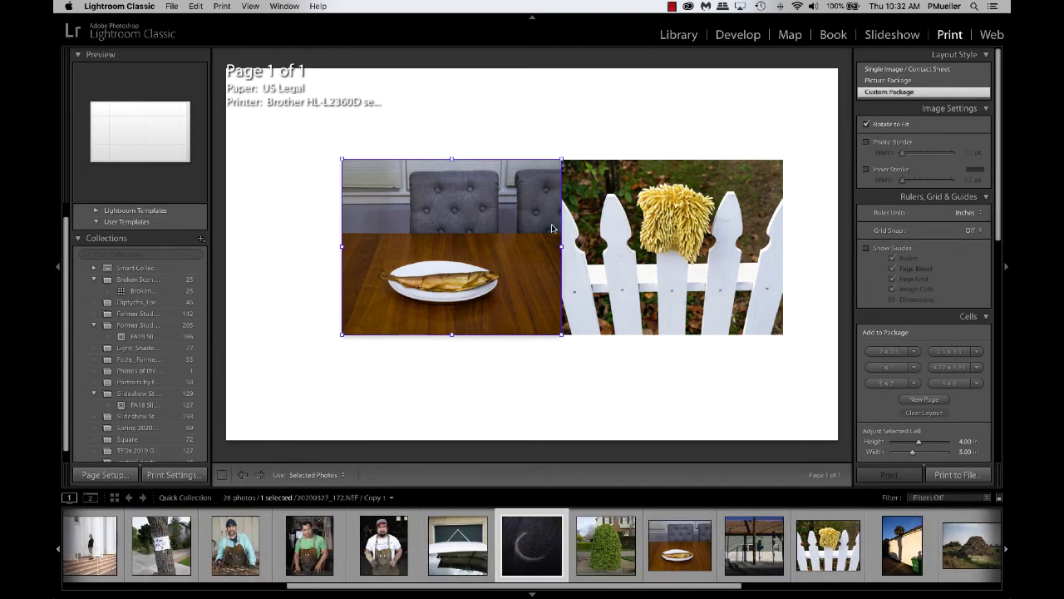
left_click_drag(551, 224, 548, 229)
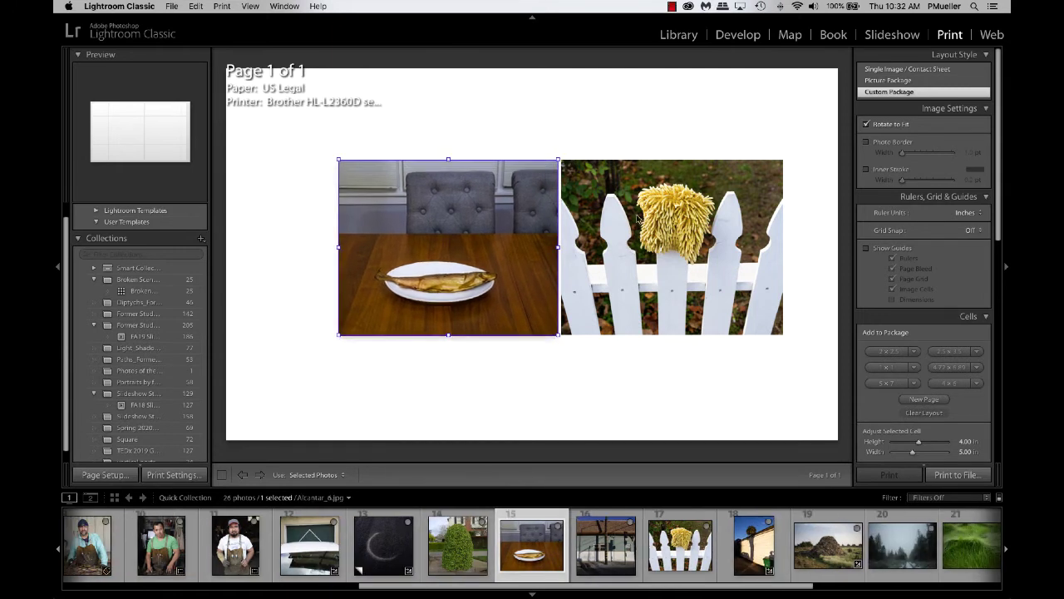
left_click(975, 231)
left_click(970, 238)
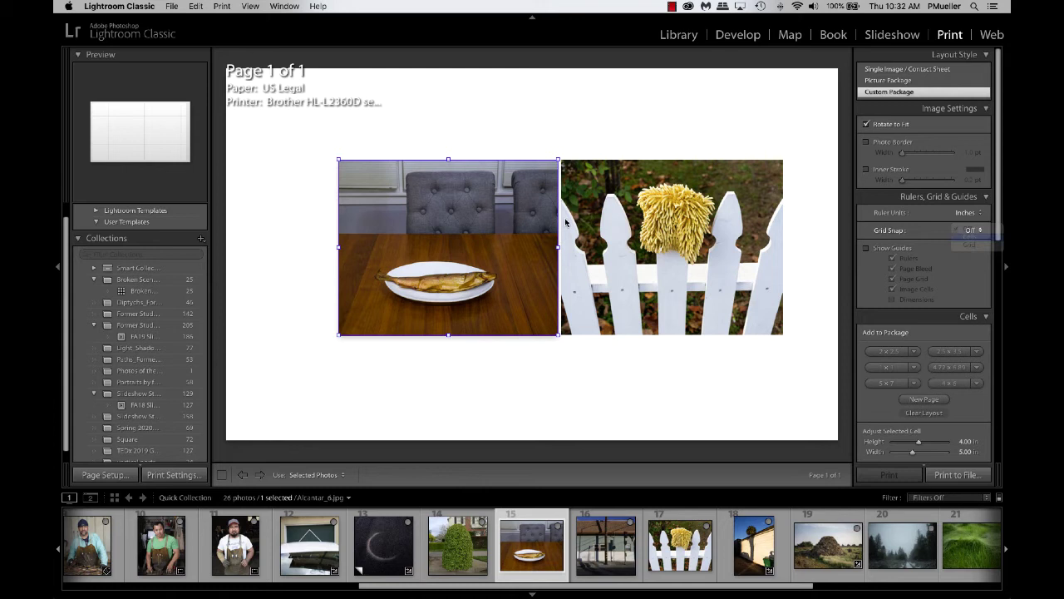
mouse_move(500, 248)
left_mouse_down()
mouse_move(491, 246)
mouse_move(488, 262)
mouse_move(493, 254)
left_mouse_up()
Set the fish photo's cell height to 5 in and move it left
left_click(566, 265)
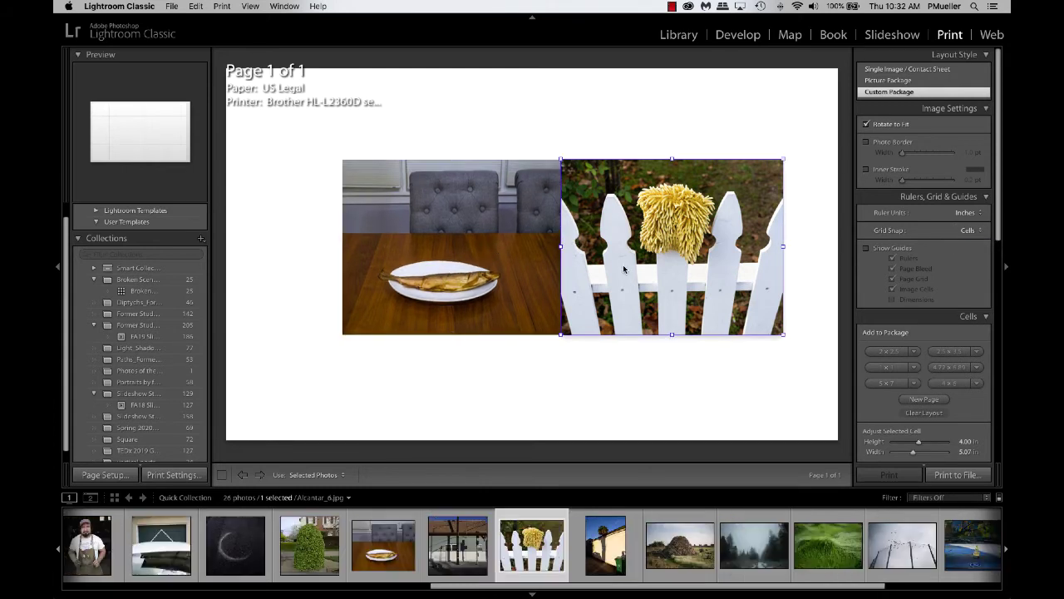
left_click(616, 374)
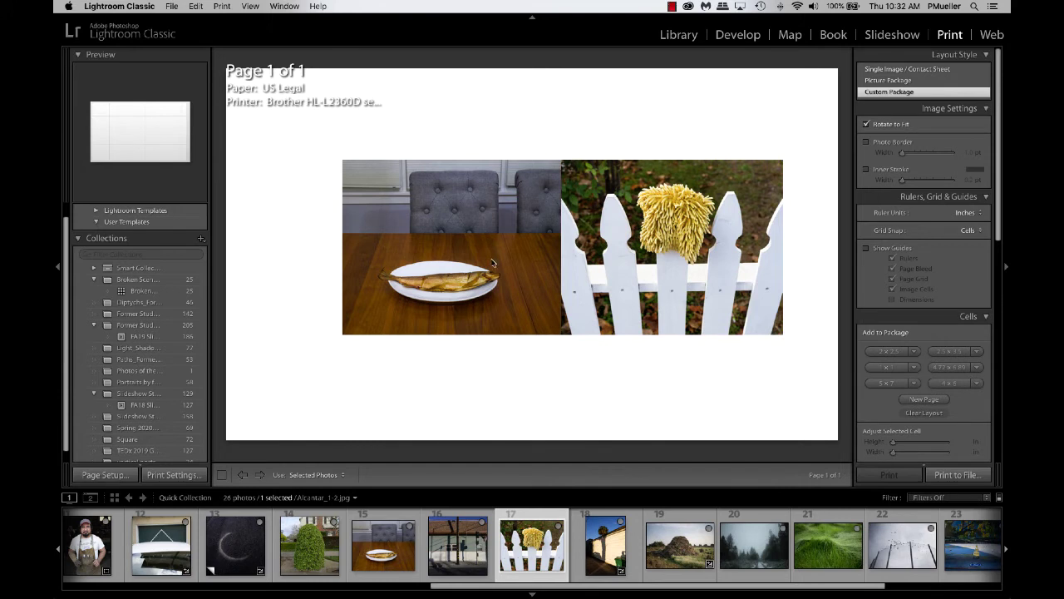
left_click(456, 237)
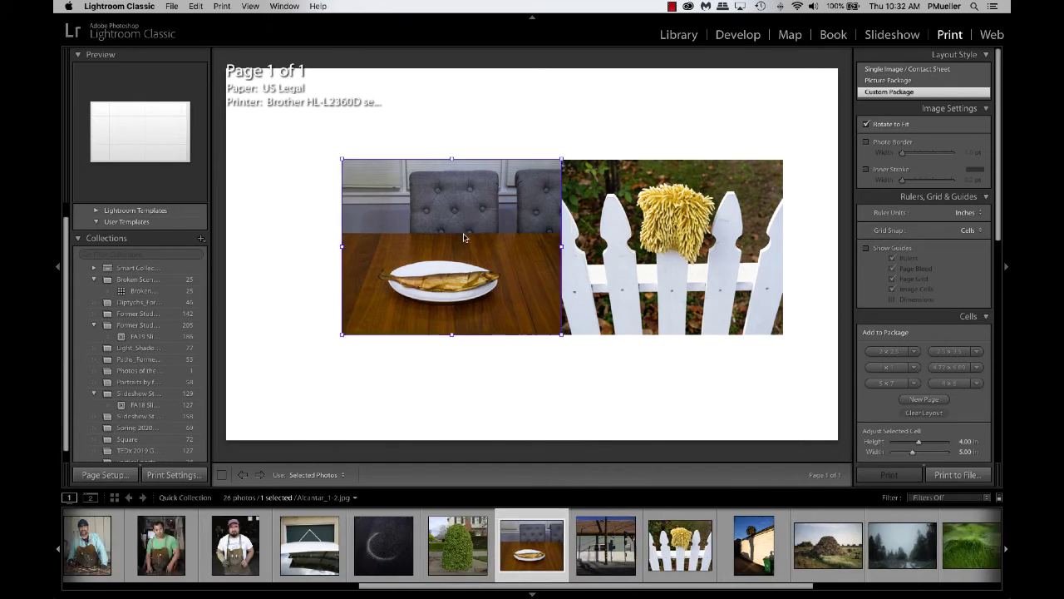
left_click(964, 441)
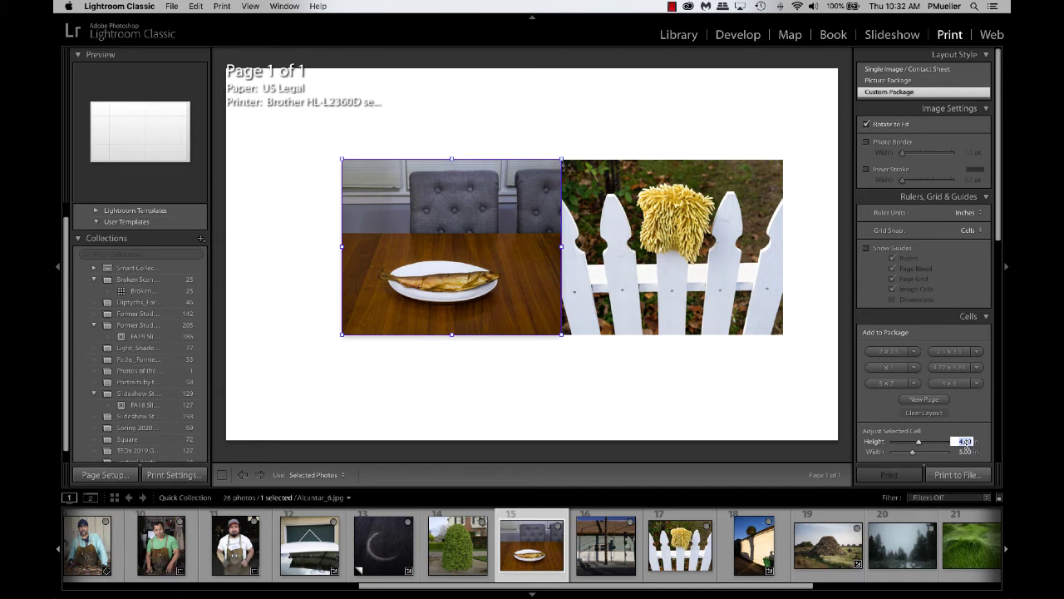
type("5")
key("Return")
left_click_drag(512, 299, 410, 299)
Set the fence photo's cell height to 5 in and snap the fish photo beside it
left_click(722, 247)
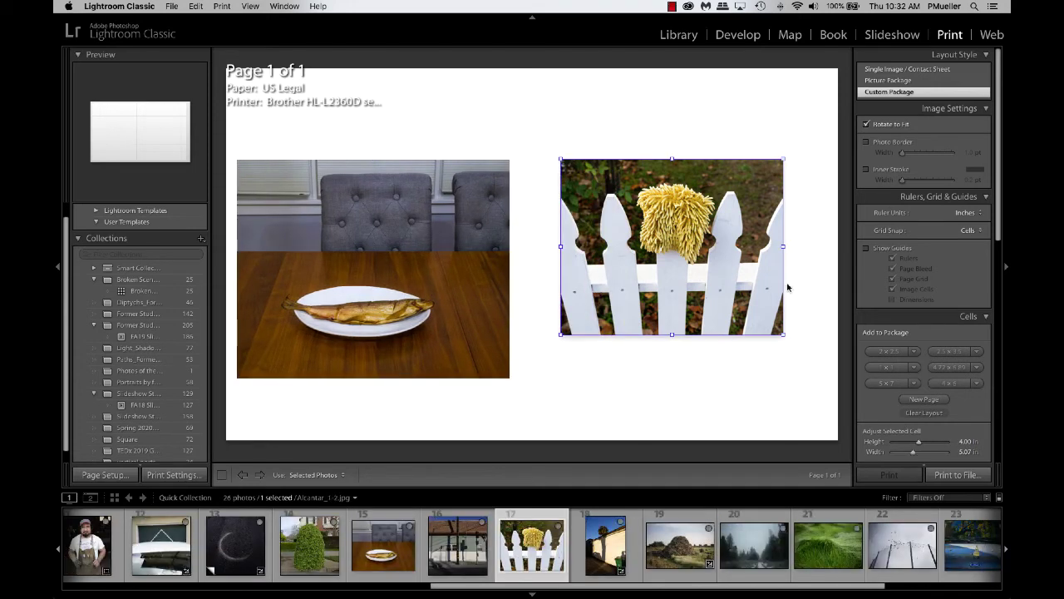
left_click(962, 440)
type("5")
key("Return")
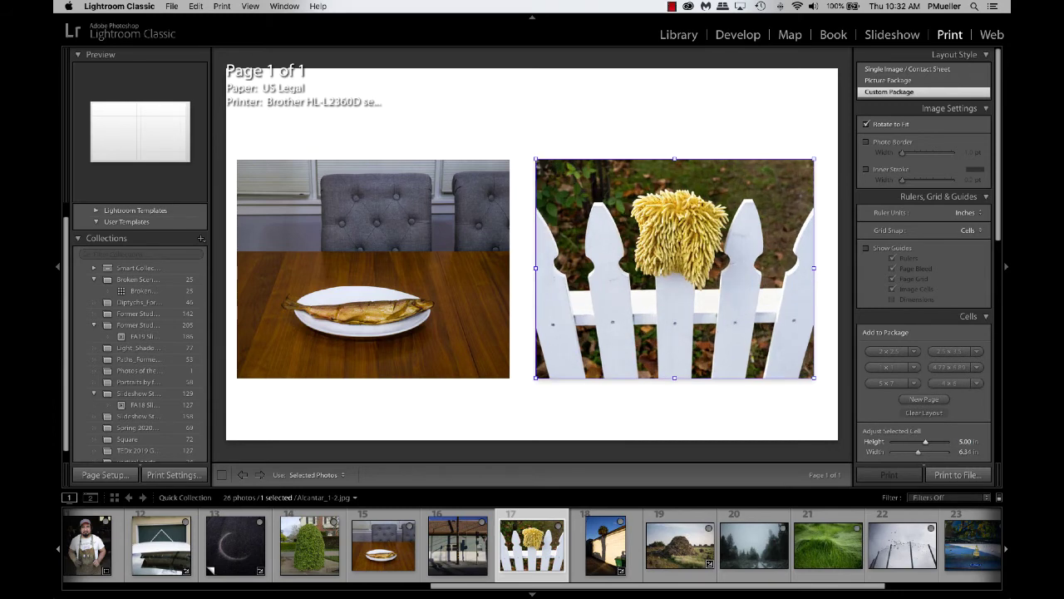
left_click_drag(731, 293, 727, 279)
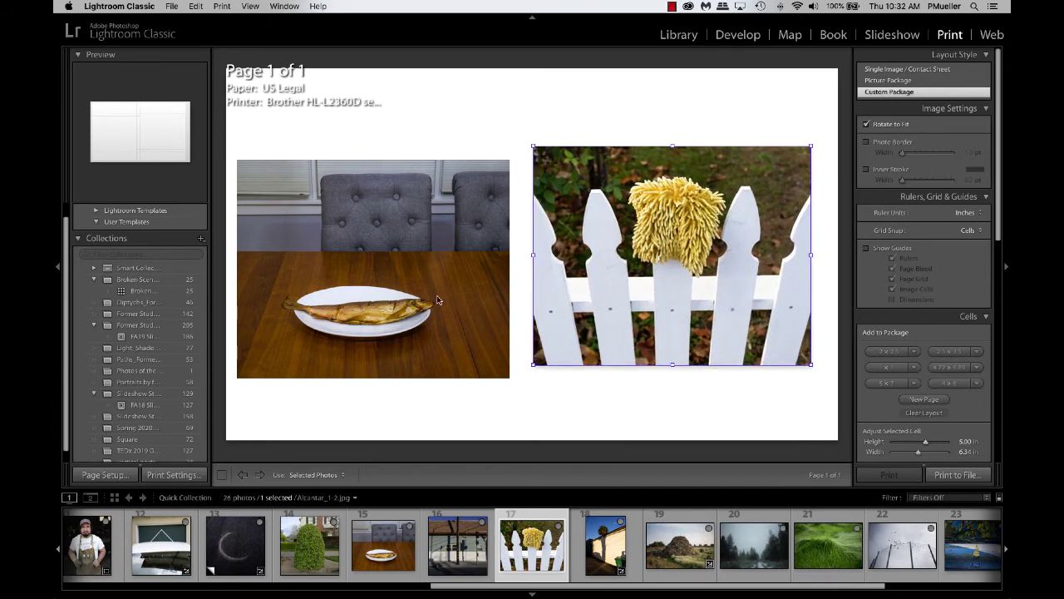
left_click_drag(438, 300, 449, 285)
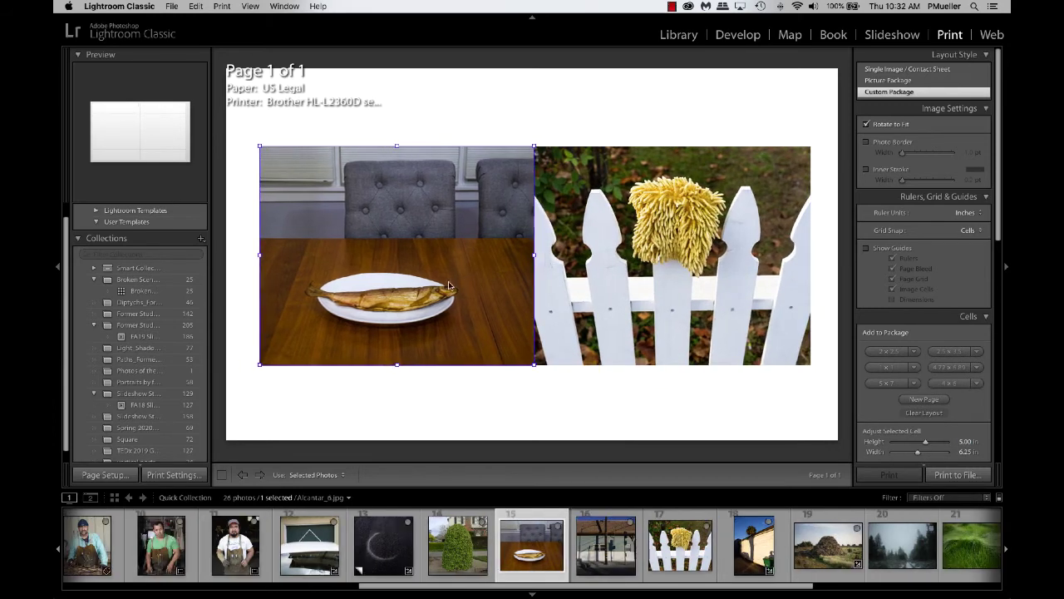
left_click(620, 399)
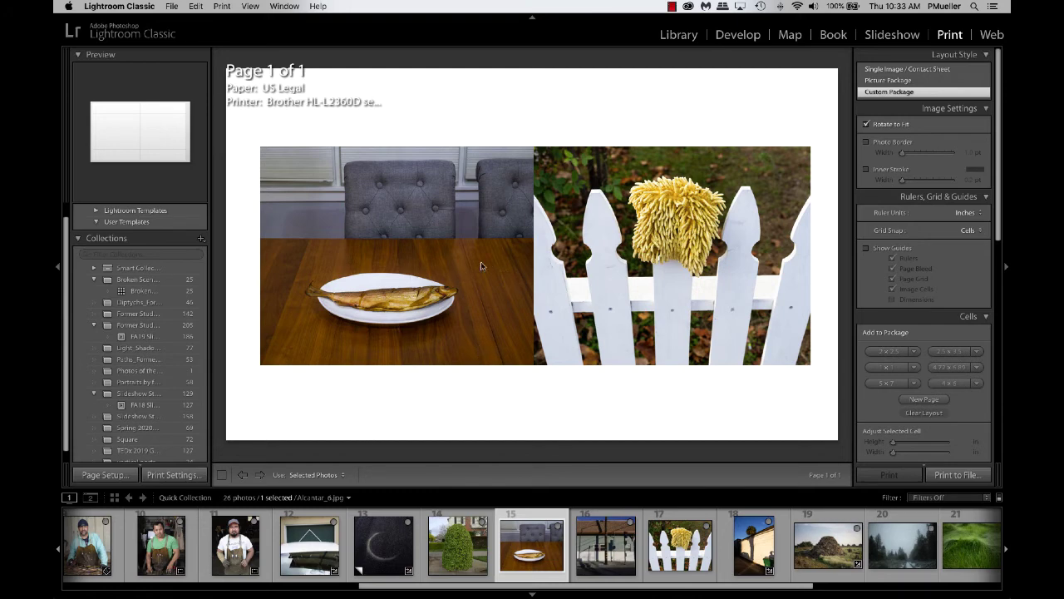
Swap the fish photo for the apron portrait and make the portrait 5 inches tall
left_click(429, 279)
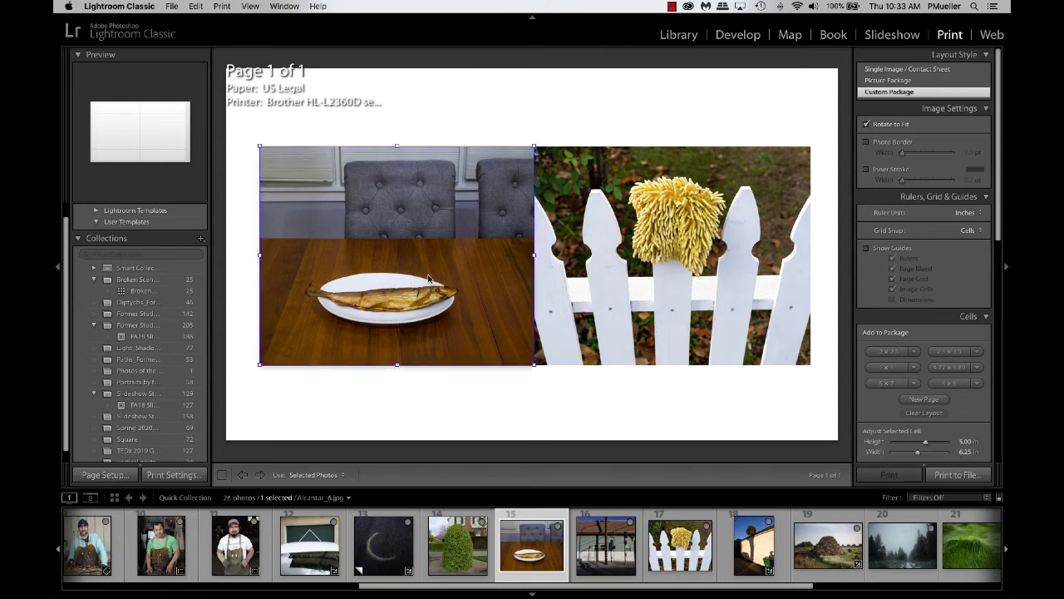
key("BackSpace")
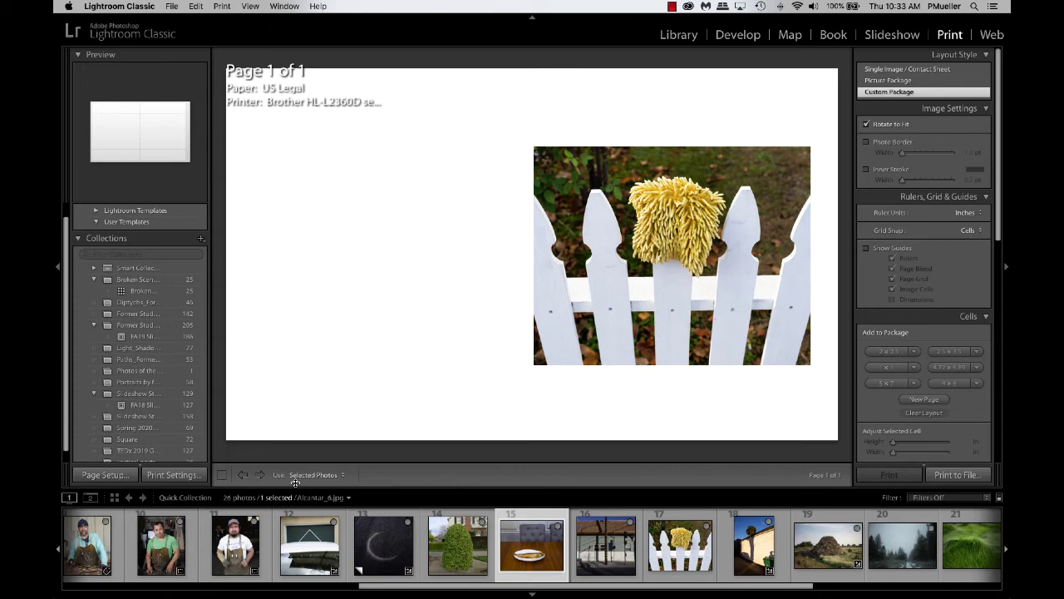
left_click_drag(102, 555, 407, 238)
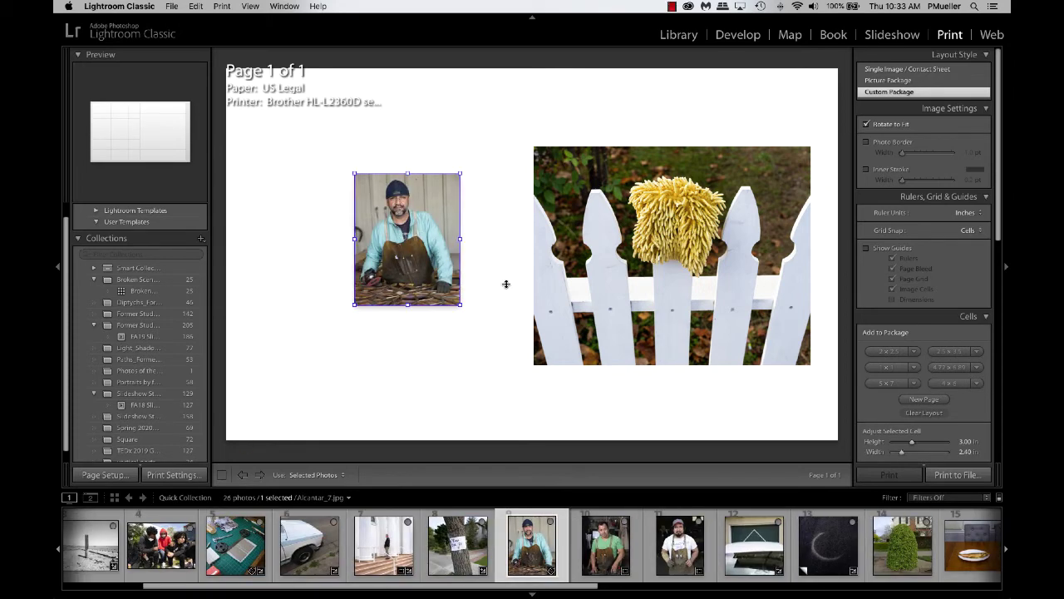
left_click(965, 441)
type("5")
key("Return")
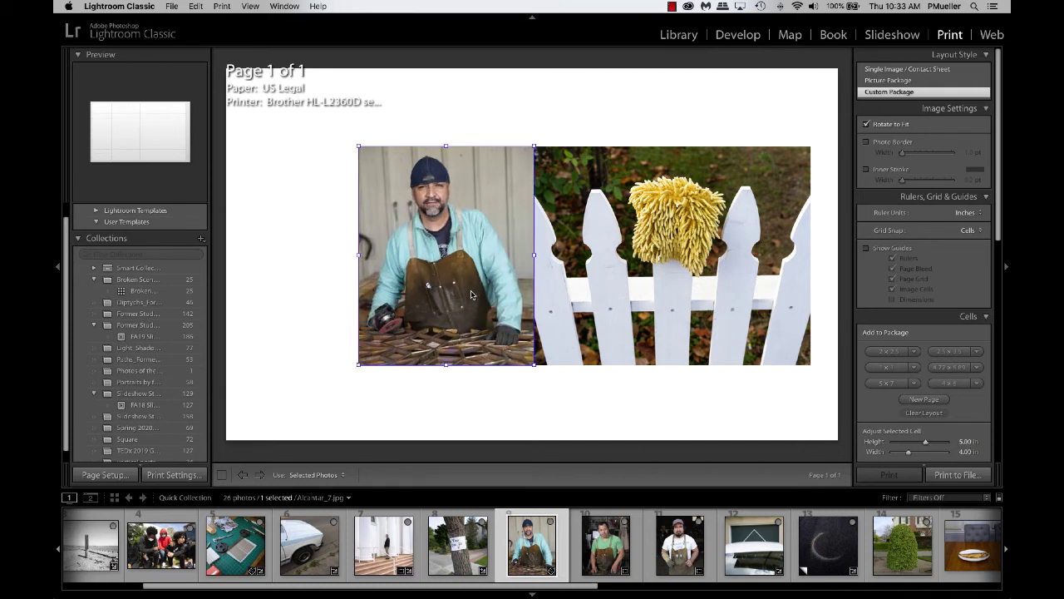
left_click(603, 385)
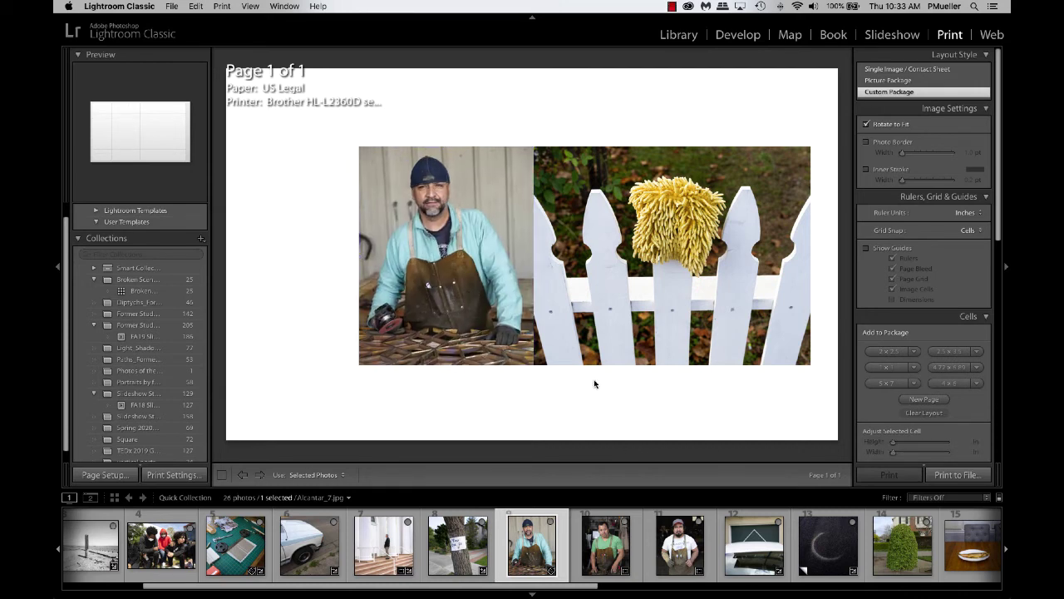
Replace the portrait with the fish-on-plate photo at 5.00 in tall, flush beside the fence photo
left_click(455, 304)
key("Delete")
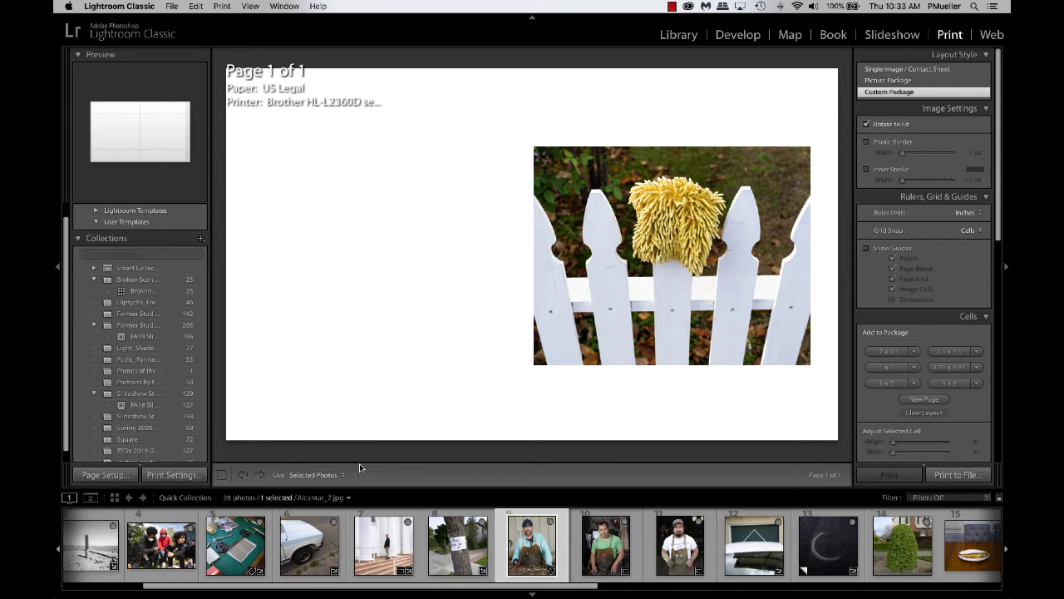
scroll(695, 540, "down", 3)
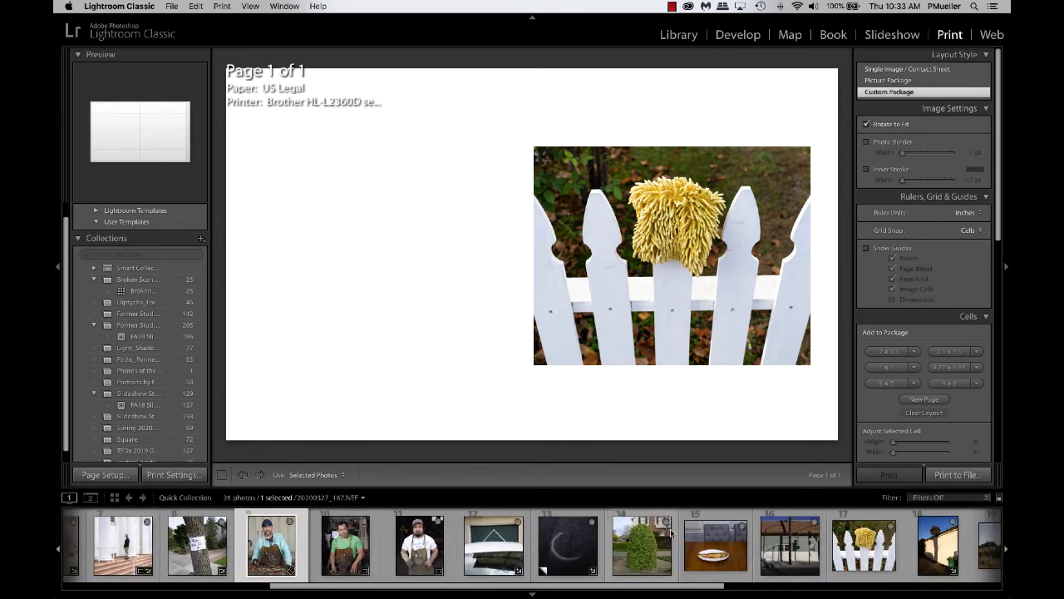
left_click_drag(694, 532, 443, 306)
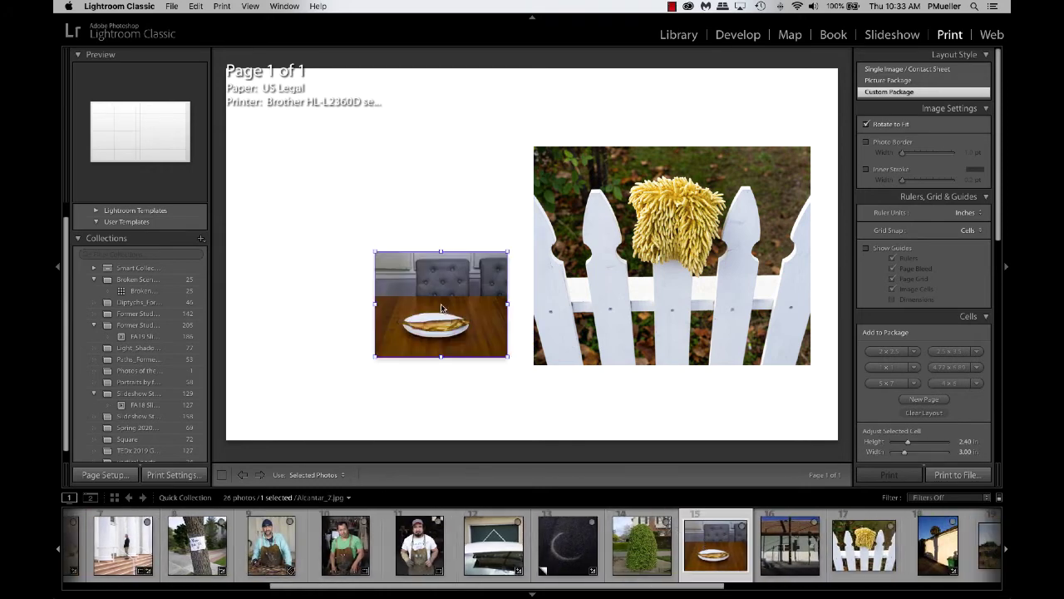
left_click(966, 442)
type("5")
key("Return")
left_click_drag(530, 296, 408, 237)
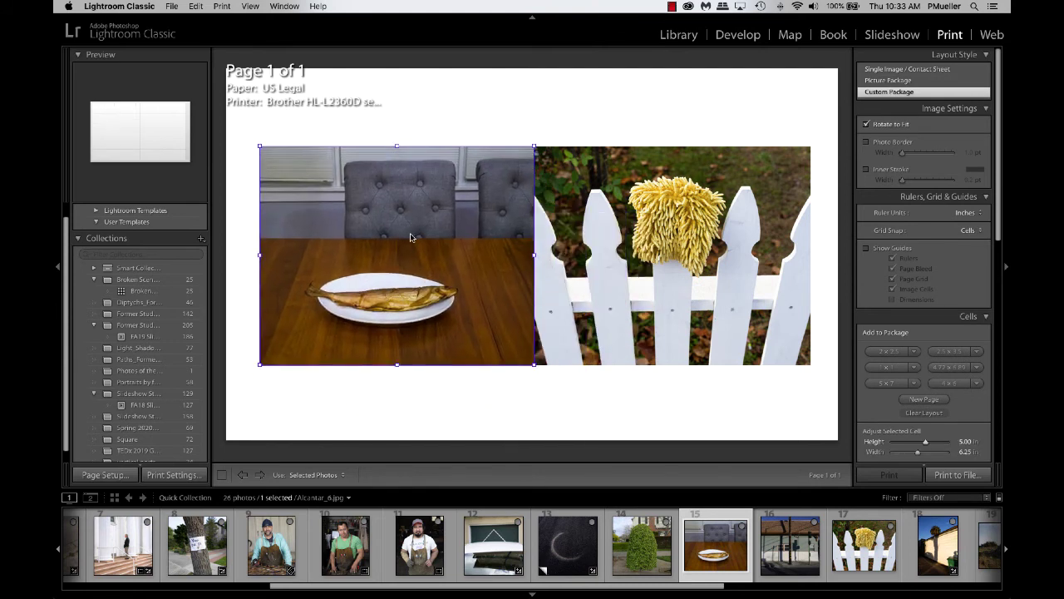
left_click(596, 391)
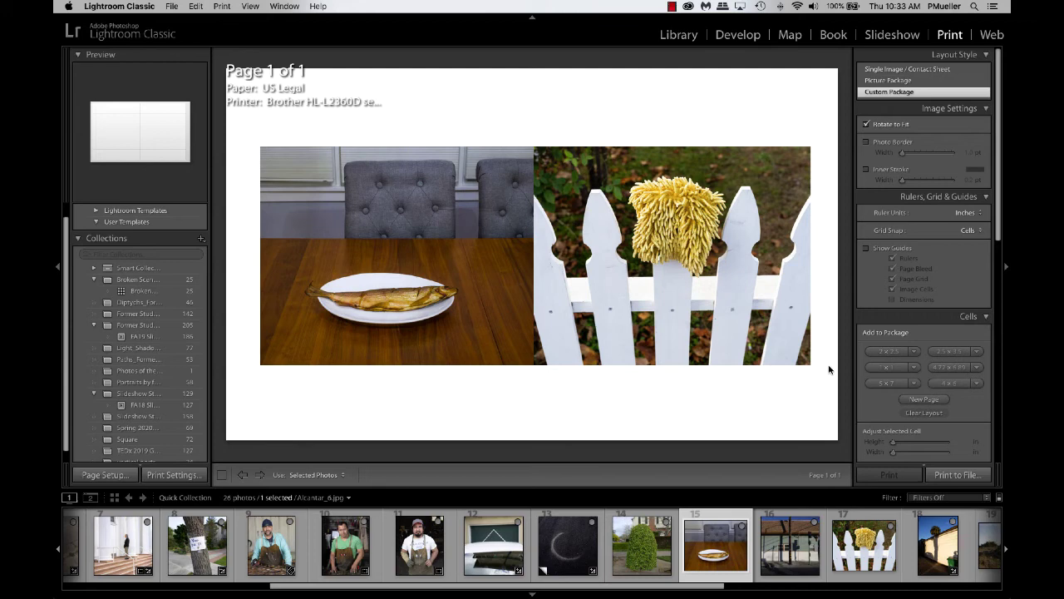
Set Print Job output to JPEG File at 300 ppi, quality 100, sRGB
scroll(929, 374, "down", 4)
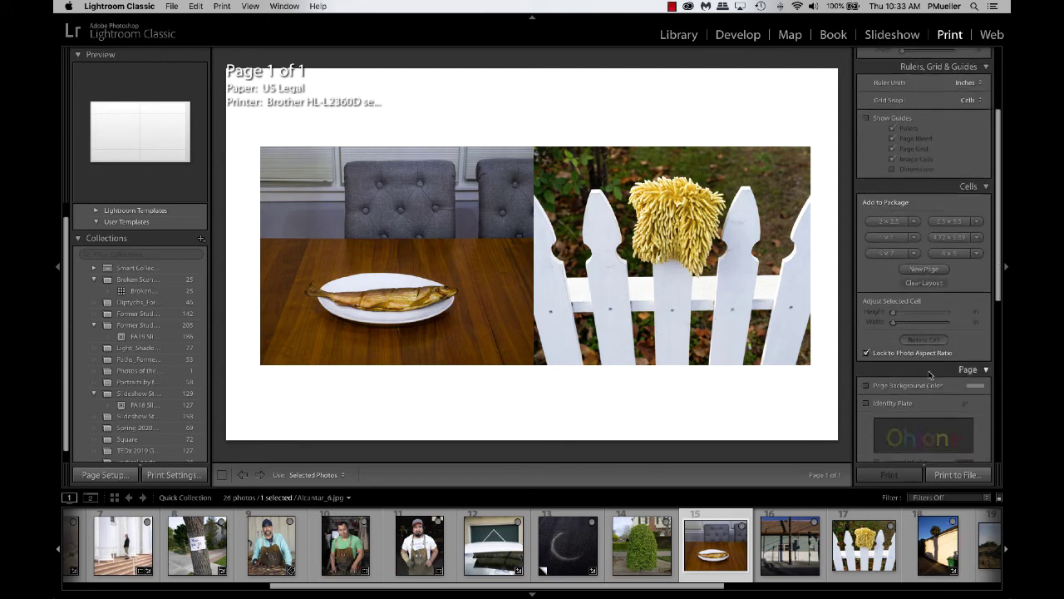
scroll(929, 374, "down", 10)
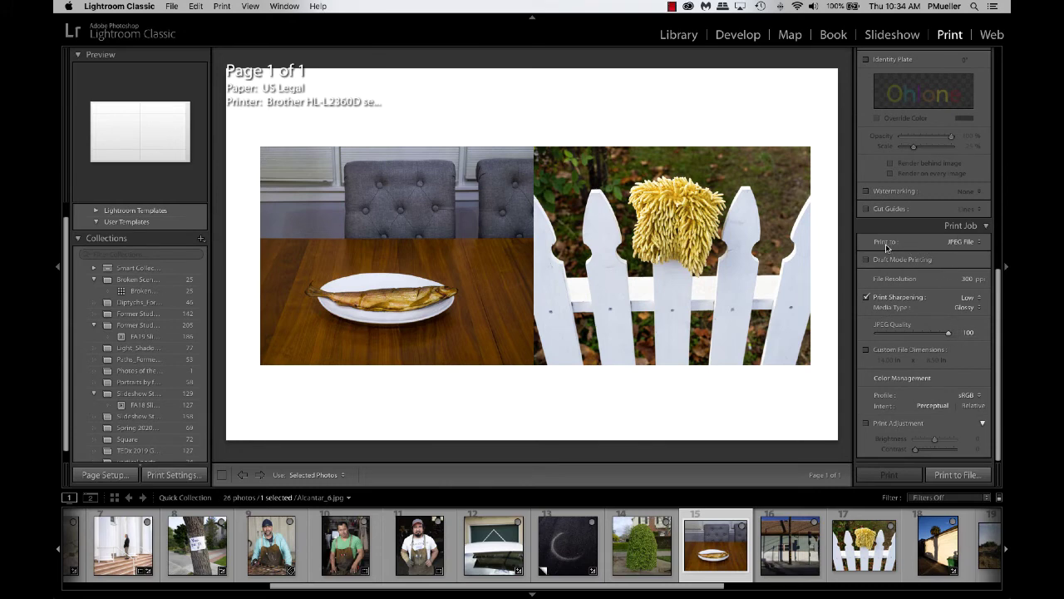
left_click(977, 243)
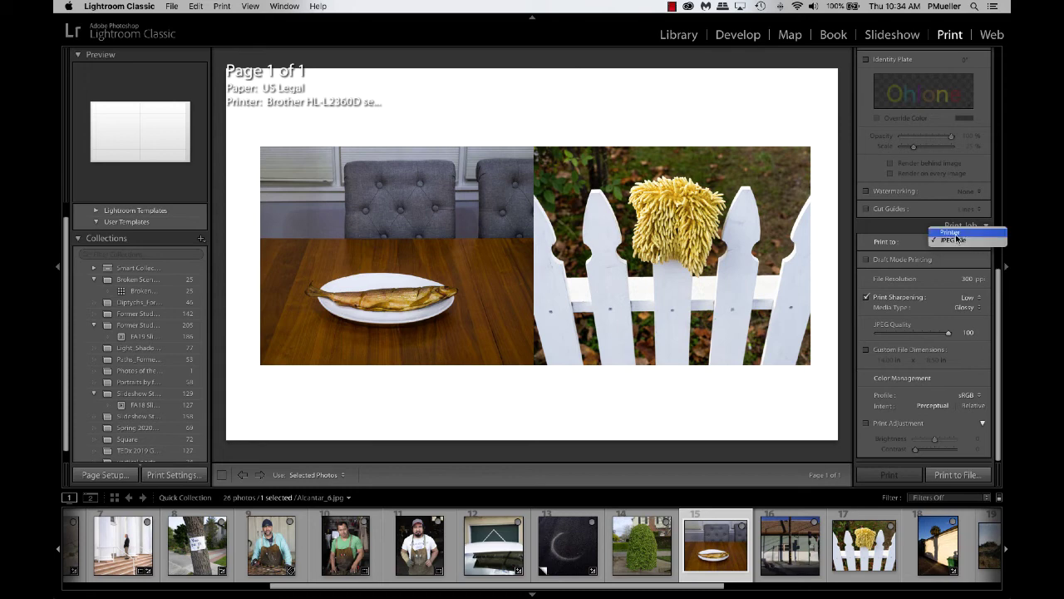
left_click(965, 236)
left_click(981, 261)
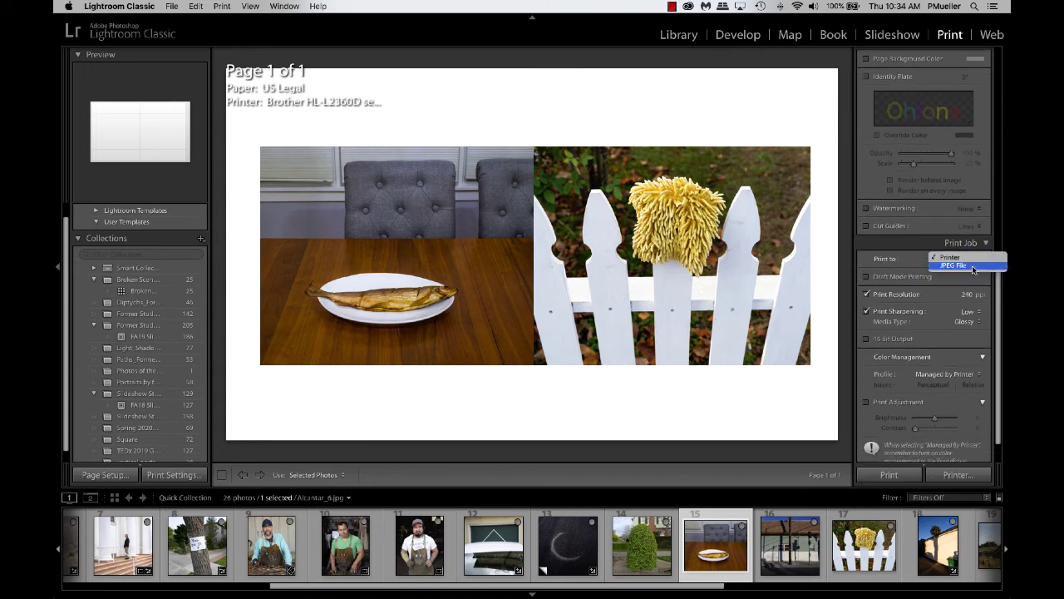
left_click(973, 270)
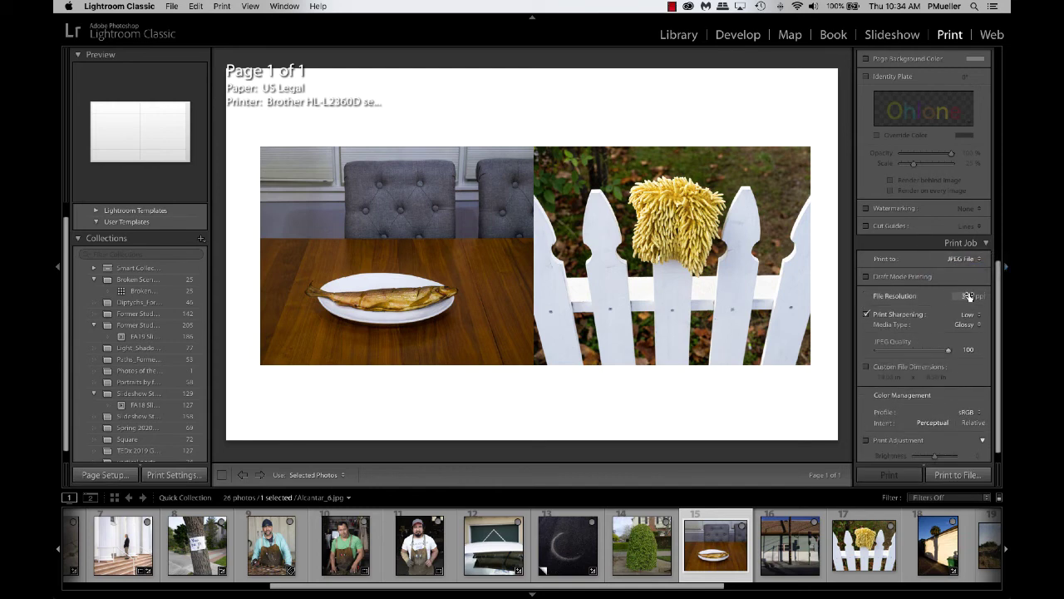
scroll(938, 328, "down", 1)
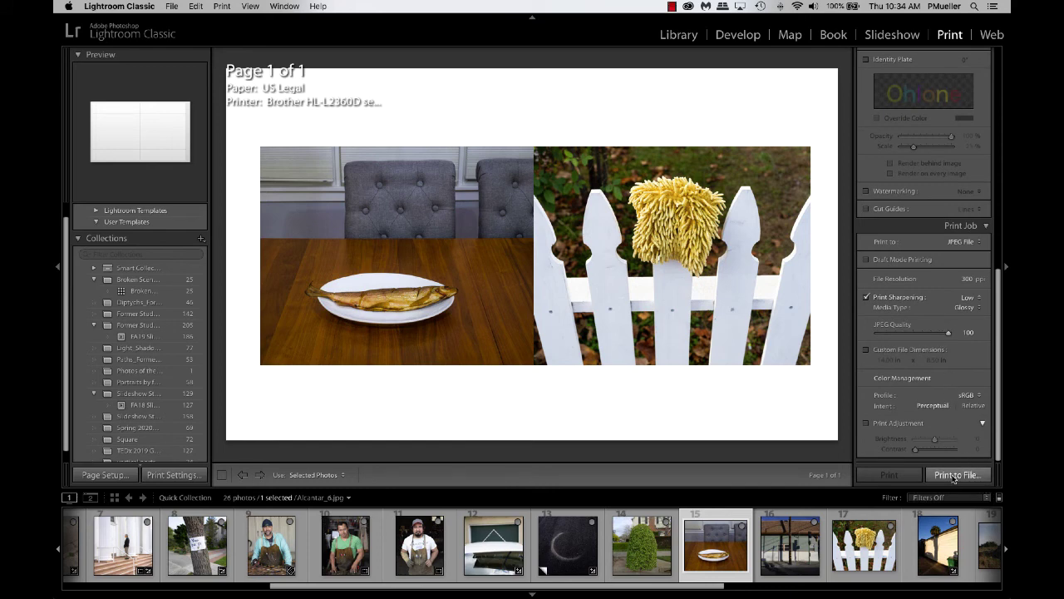
Print the page to a JPEG named 'demo' in Desktop > Demo Diptychs
left_click(954, 475)
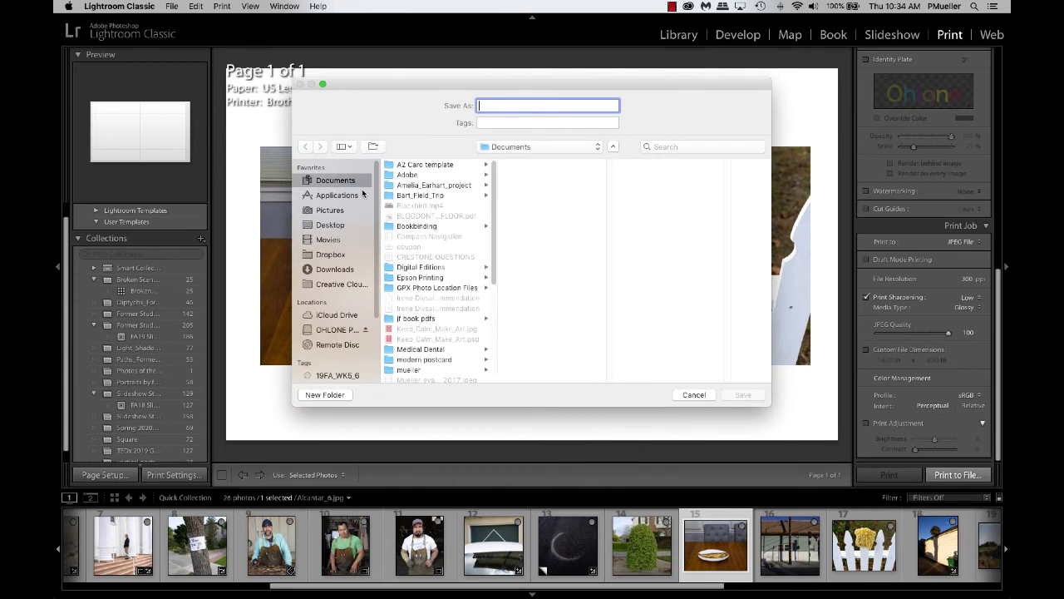
left_click(325, 228)
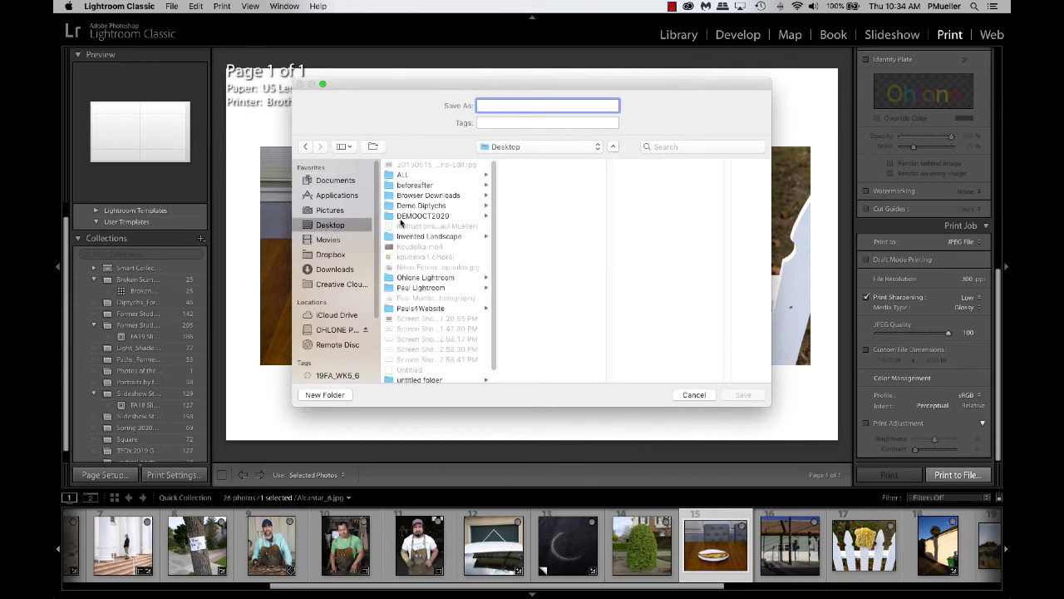
left_click(421, 206)
left_click(508, 105)
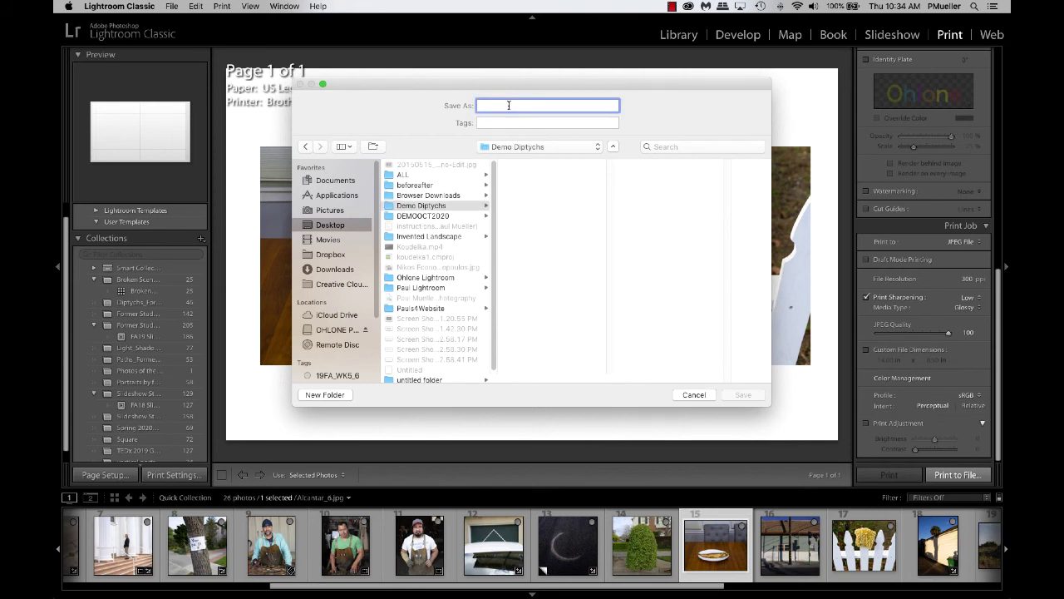
type("demo")
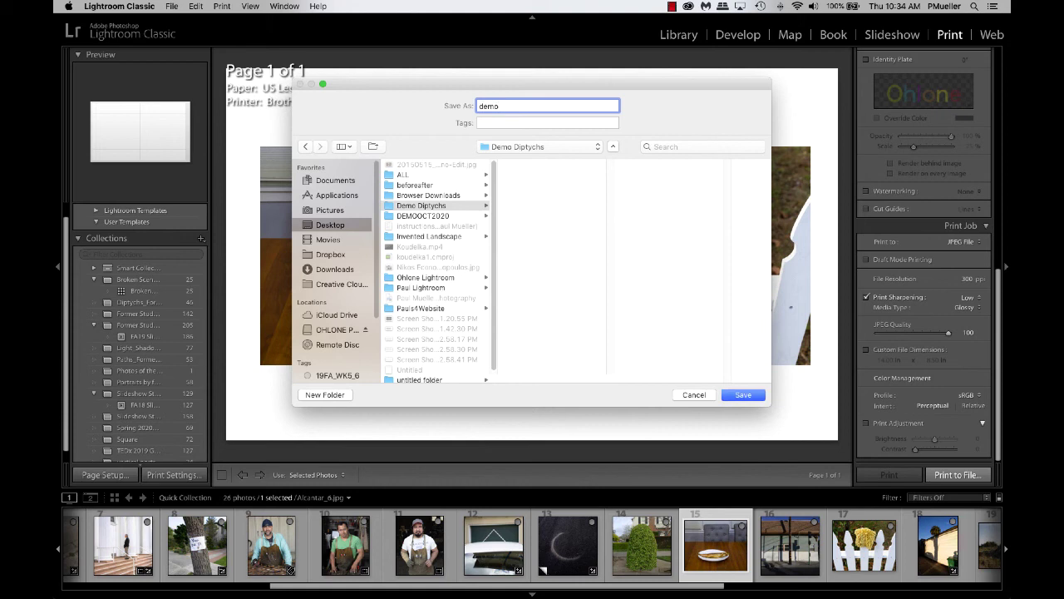
left_click(743, 394)
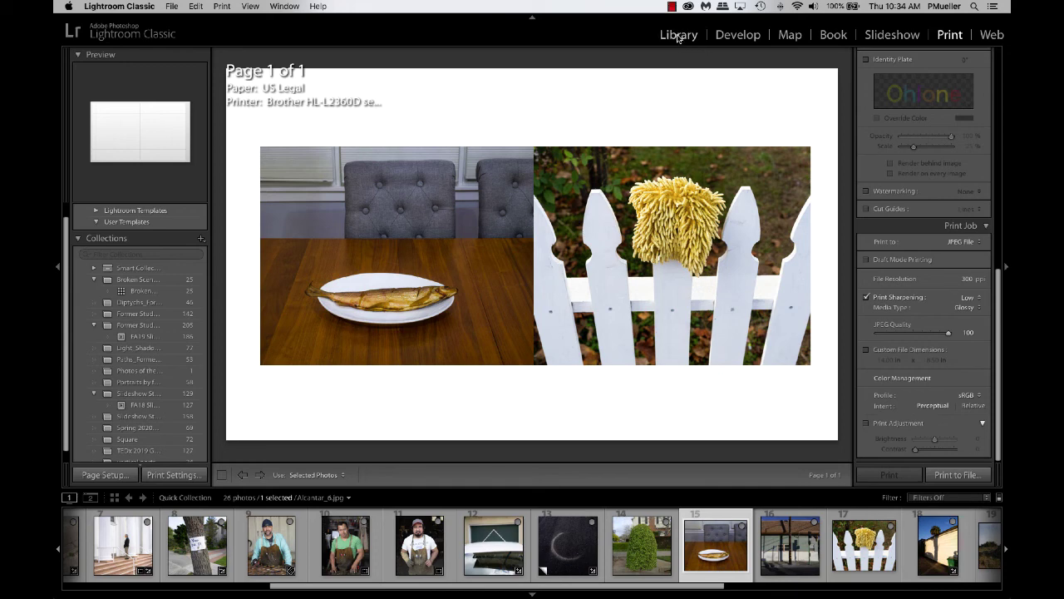
In Library, import demo.jpg from the Demo Diptychs folder and enlarge its thumbnail
left_click(678, 35)
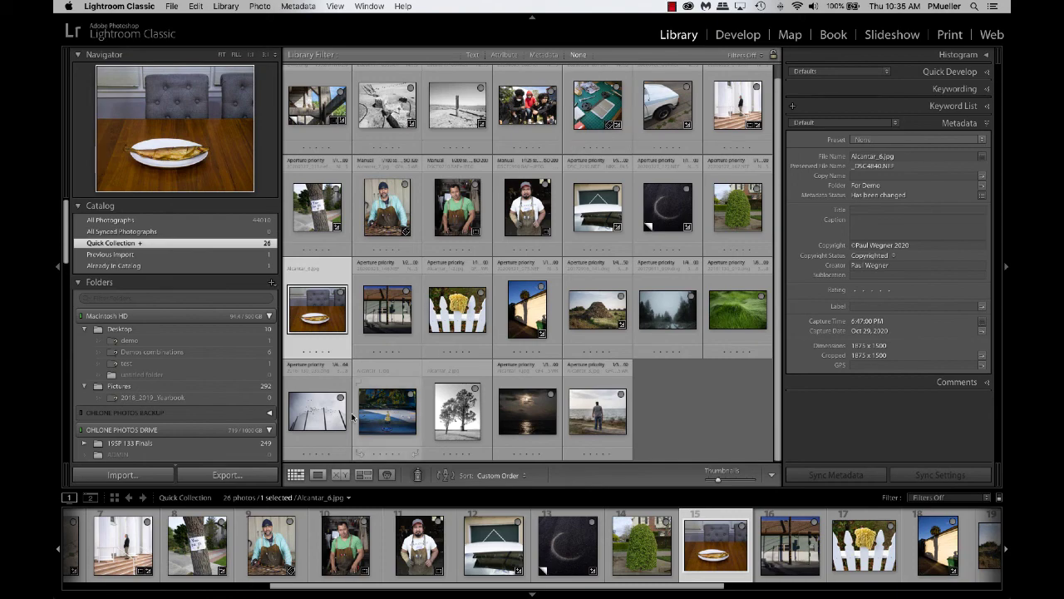
left_click(152, 479)
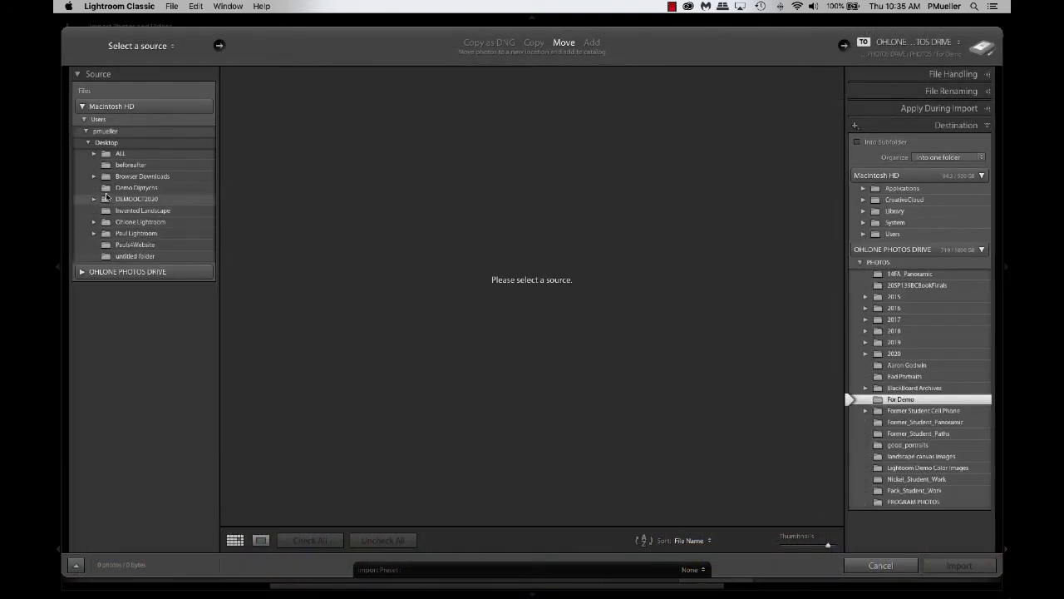
left_click(116, 188)
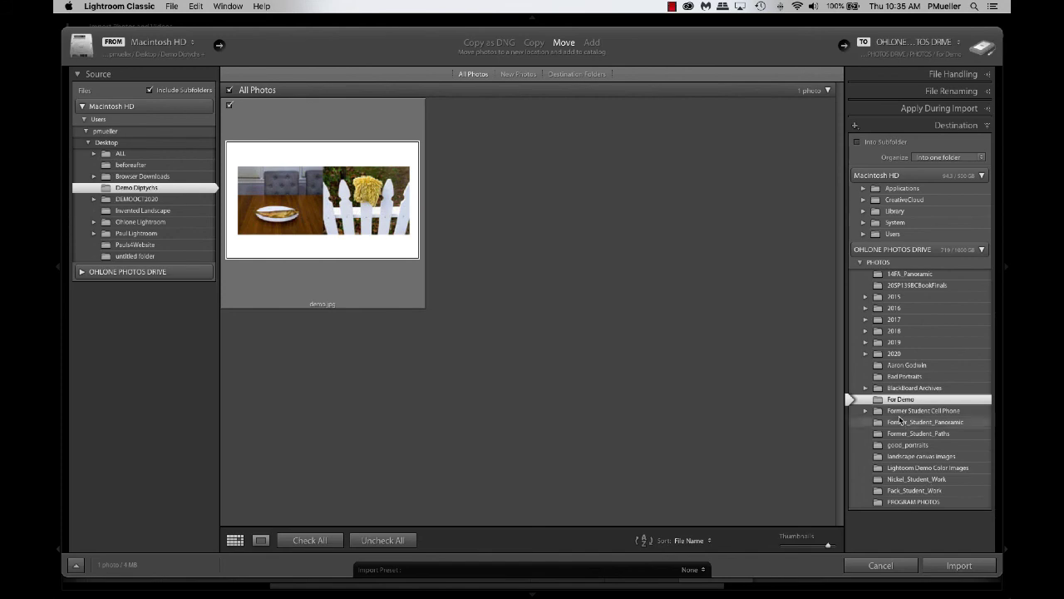
left_click(965, 567)
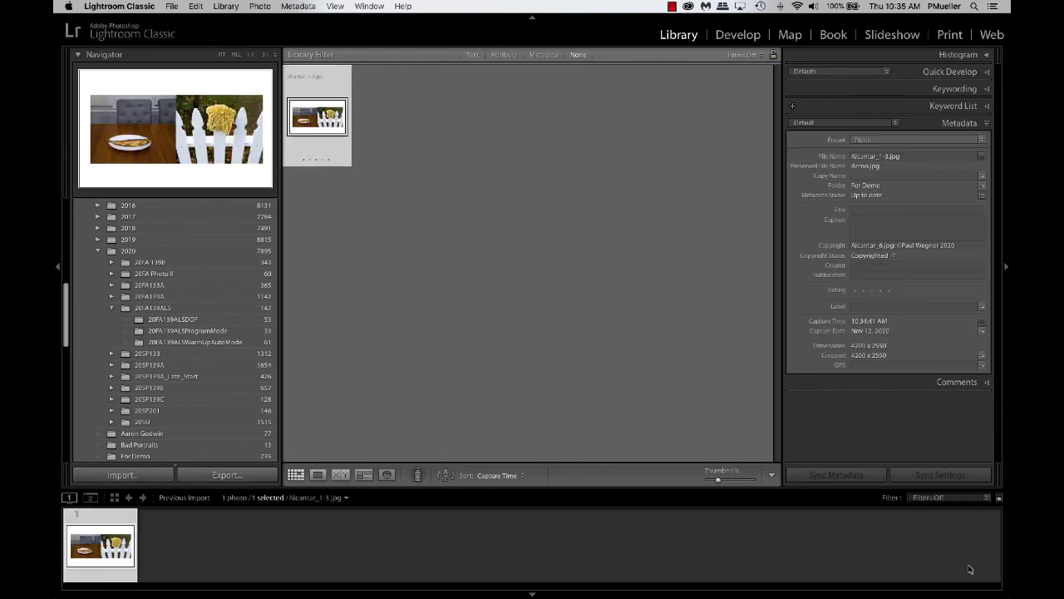
key("=")
key("=")
key("=")
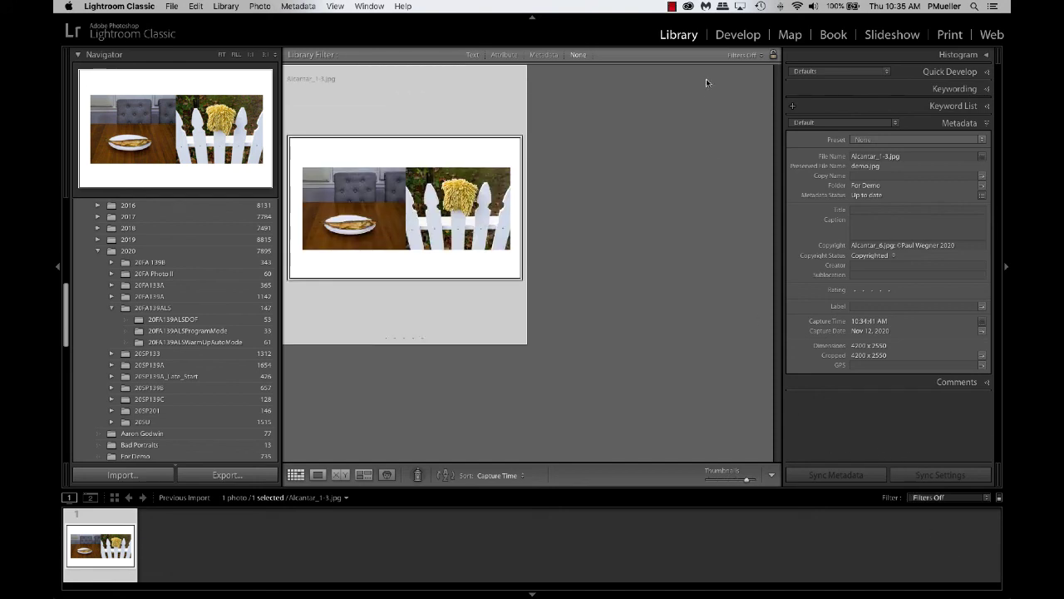
In Develop, crop the diptych's top, bottom, right and left edges to the photos, then hide panels
left_click(739, 36)
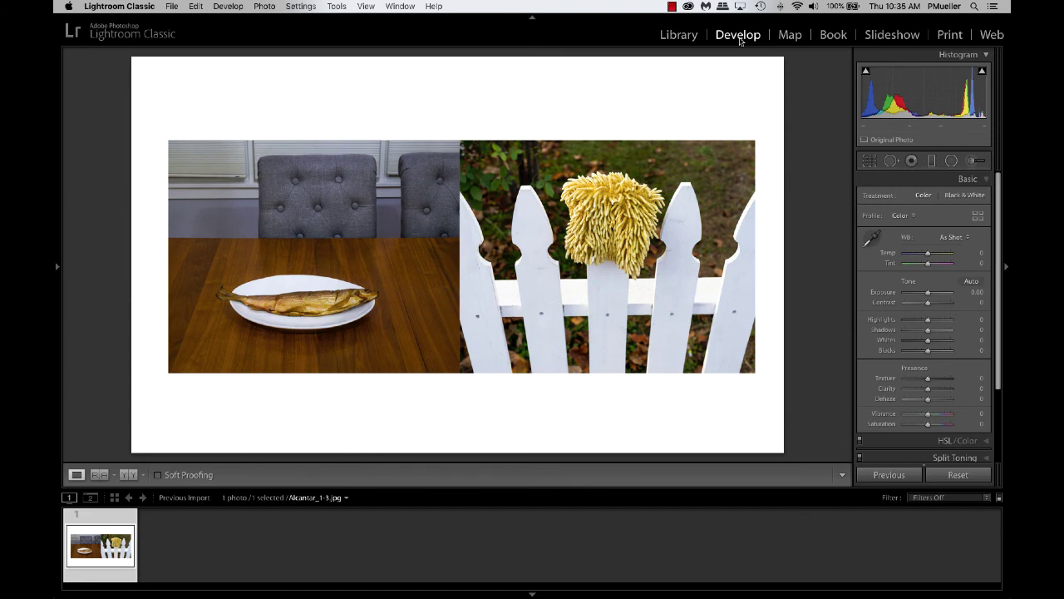
left_click(870, 162)
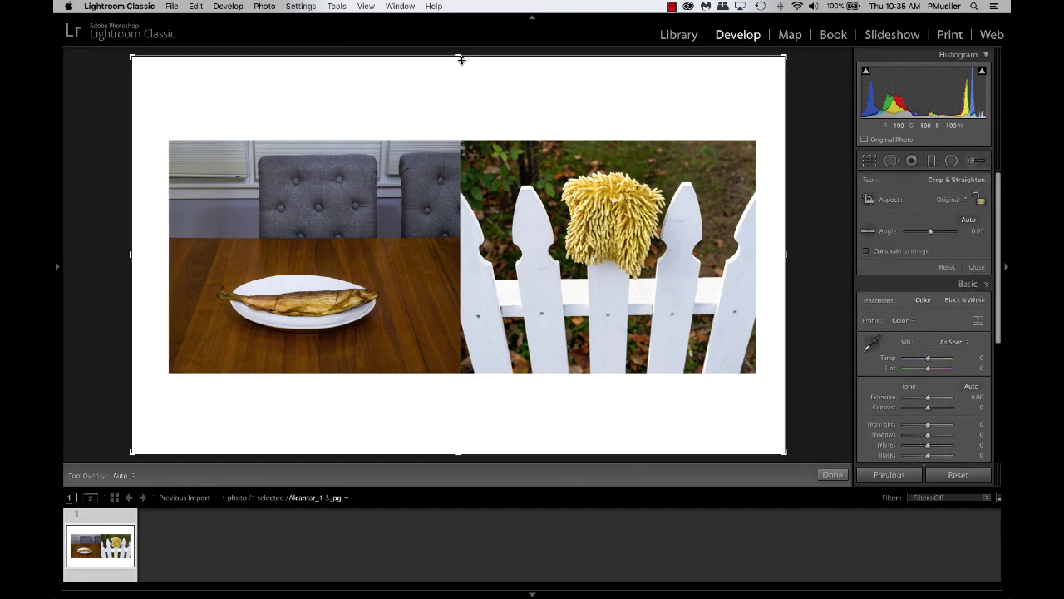
left_click_drag(461, 57, 459, 142)
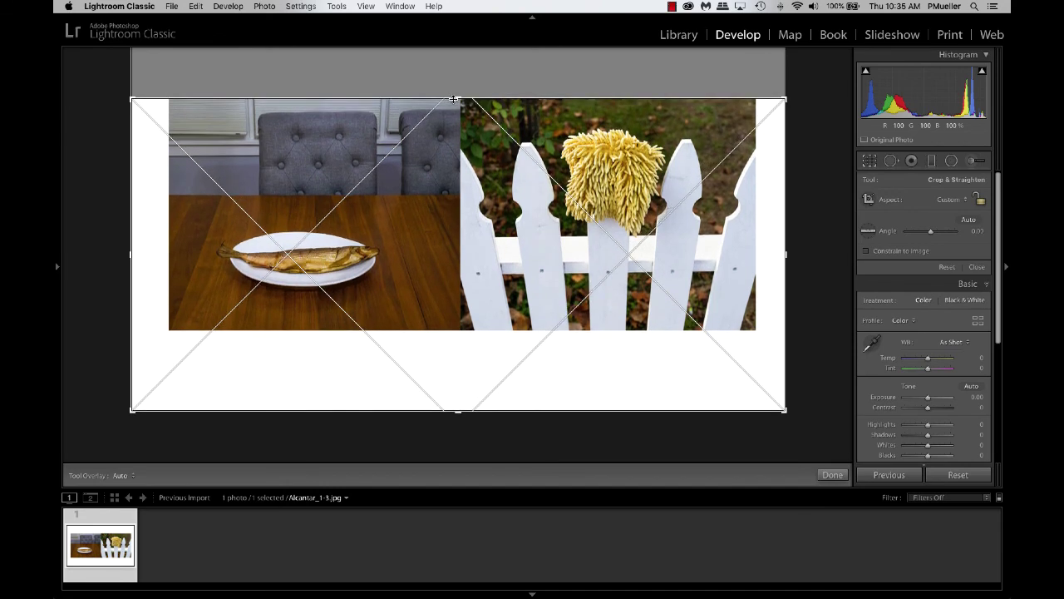
left_click_drag(458, 410, 463, 373)
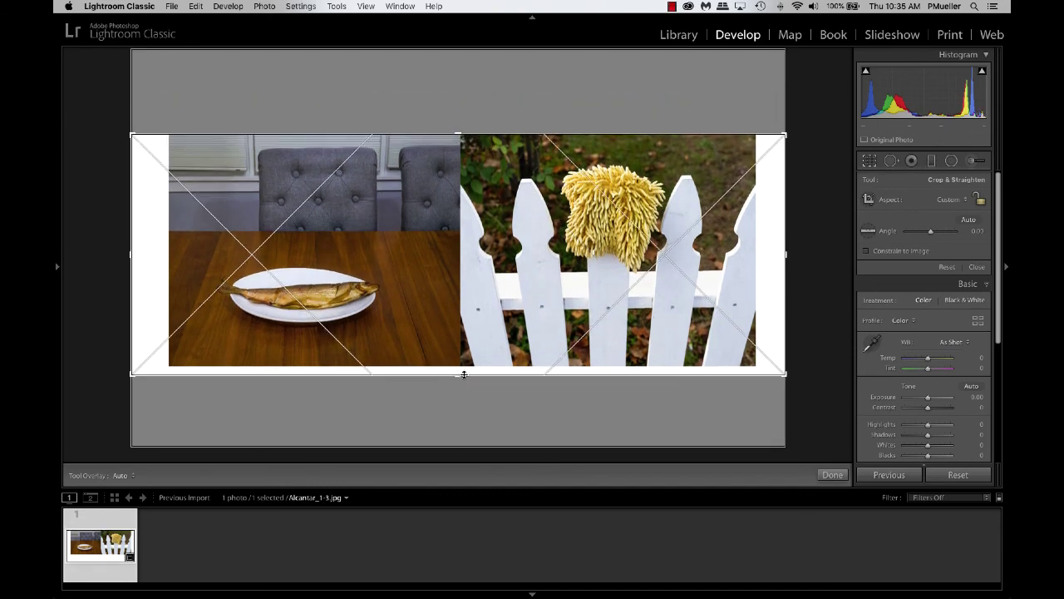
left_click_drag(785, 254, 771, 254)
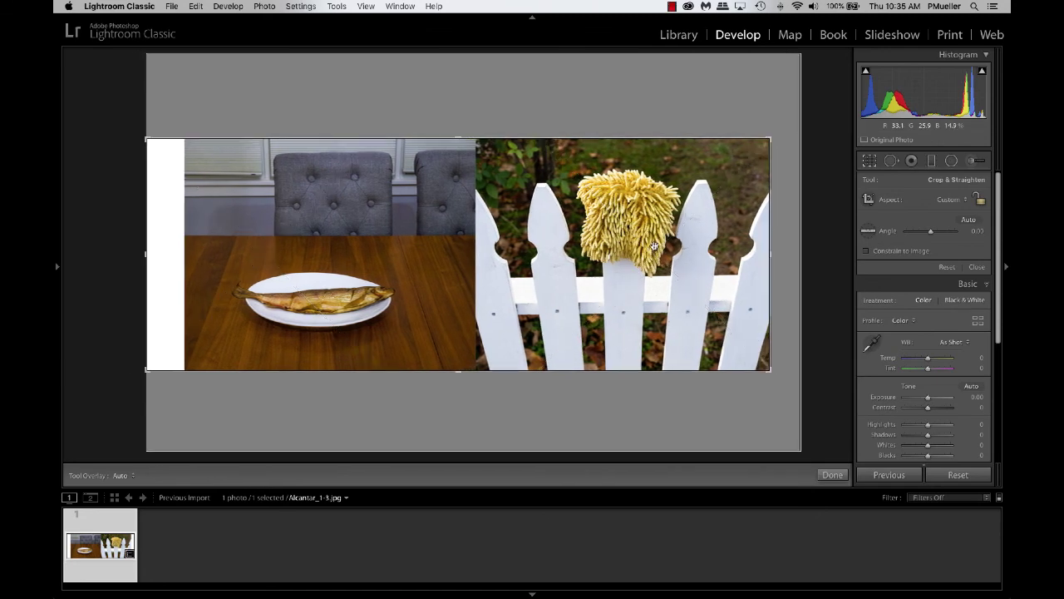
left_click_drag(145, 254, 166, 252)
key("r")
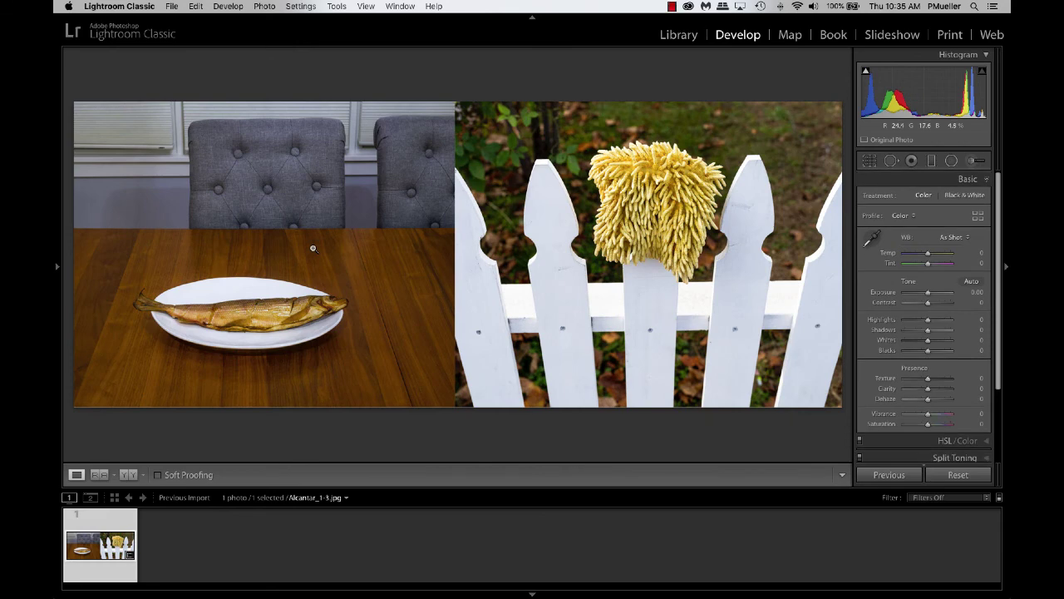
key("shift+Tab")
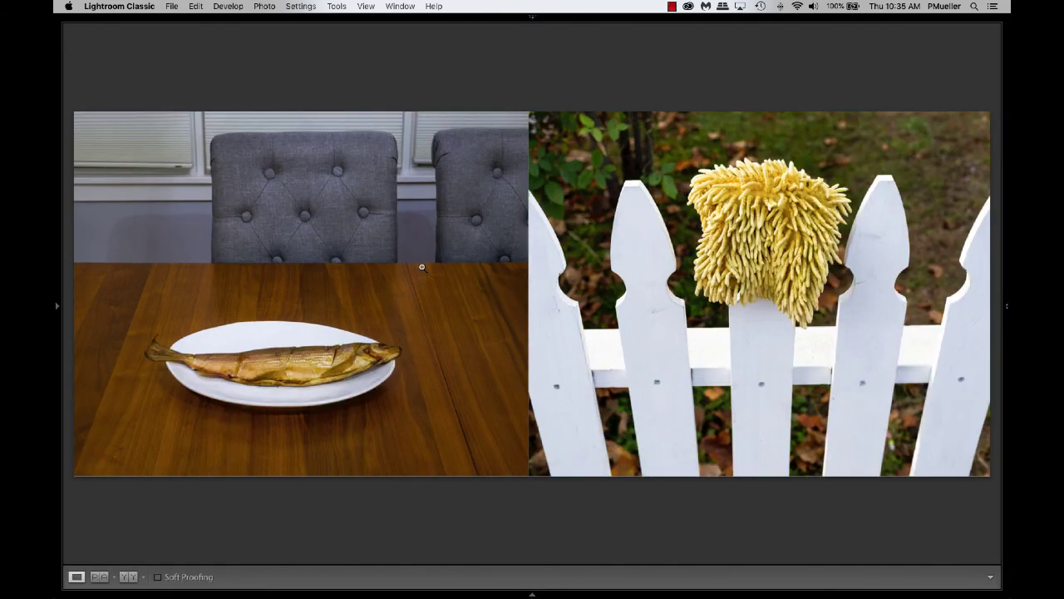